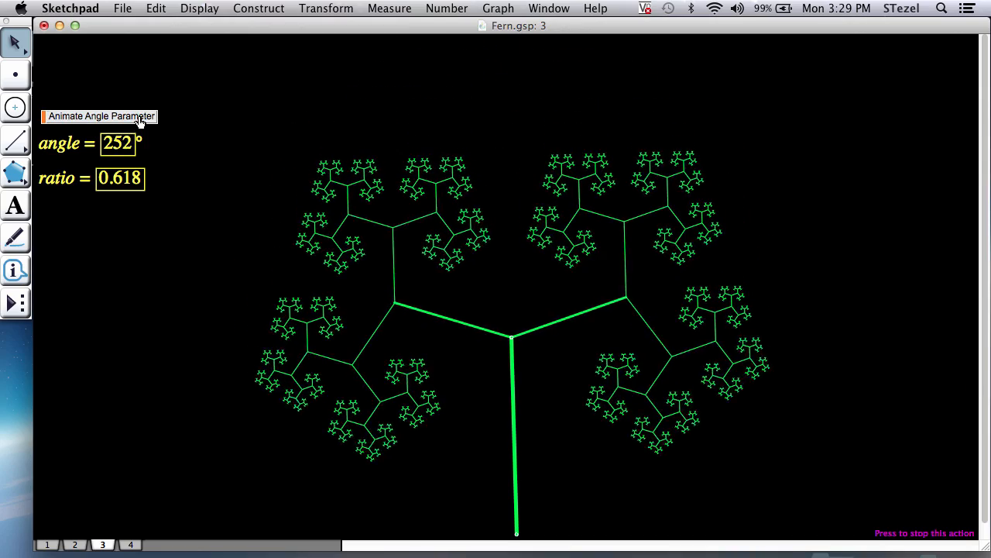
Stop the angle animation, then on page 1 shift the fern's central junction slightly and select its two main branches.
left_click(140, 122)
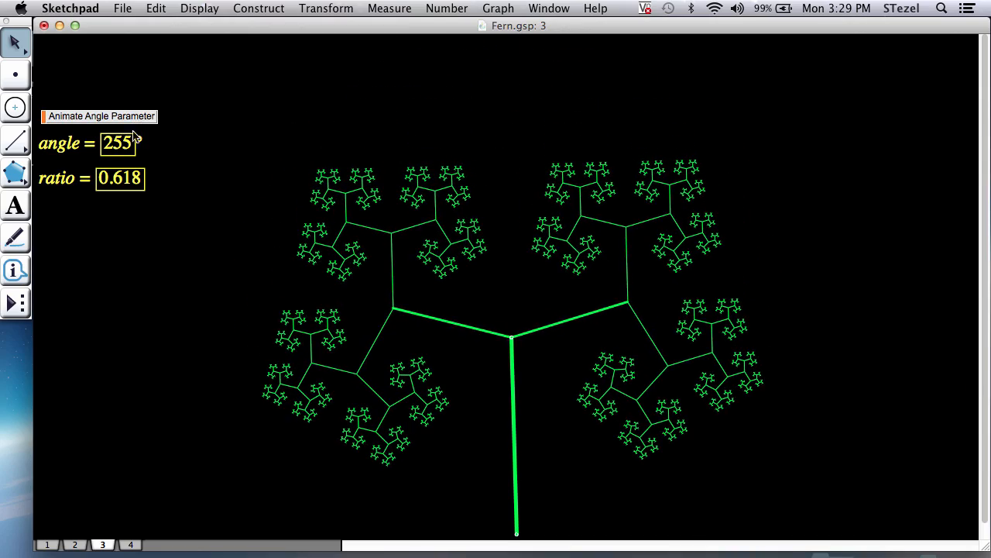
left_click(47, 546)
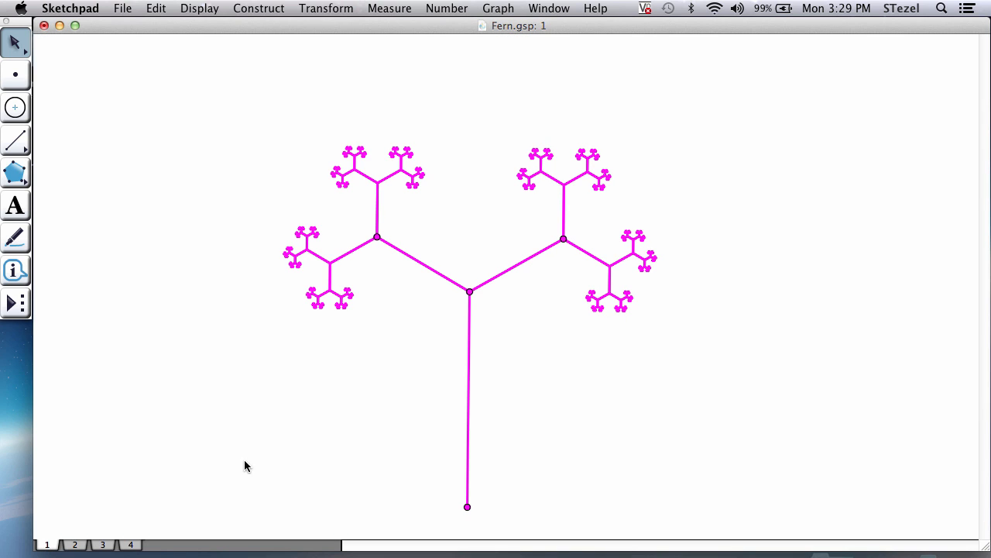
mouse_move(472, 290)
left_mouse_down()
mouse_move(467, 350)
mouse_move(466, 291)
left_mouse_up()
left_click(477, 249)
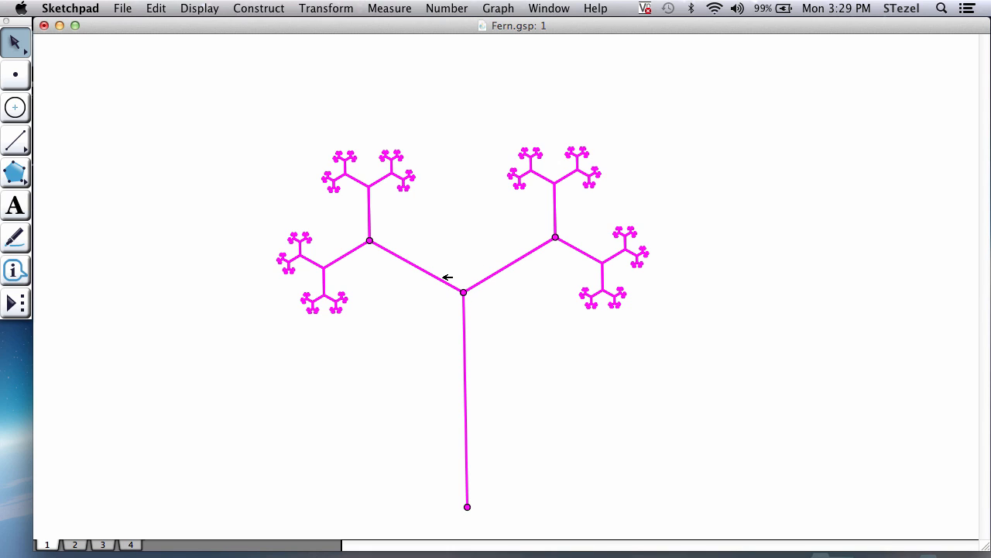
left_click(447, 277)
left_click(489, 277)
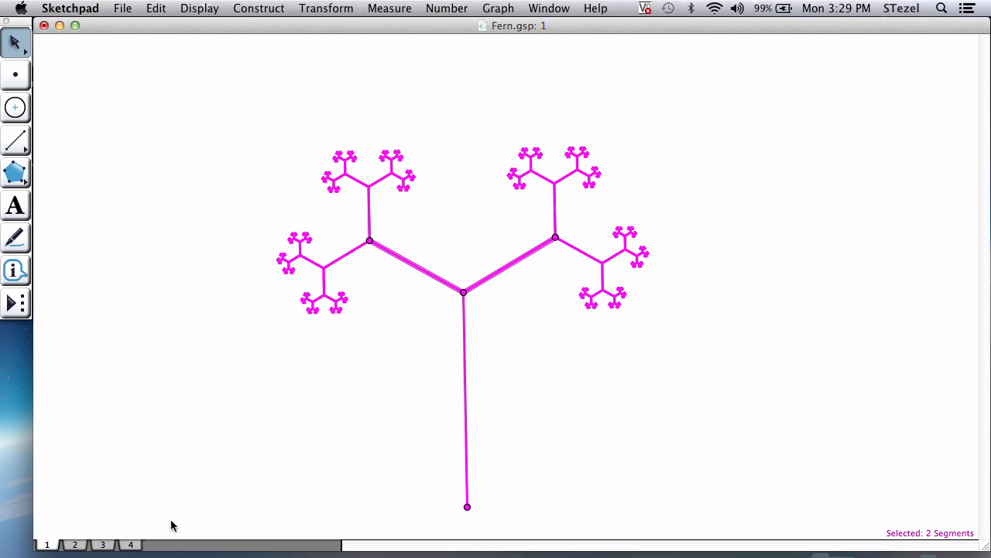
View the fern designs on page 4, then run and stop the angle parameter animation on page 3.
left_click(131, 547)
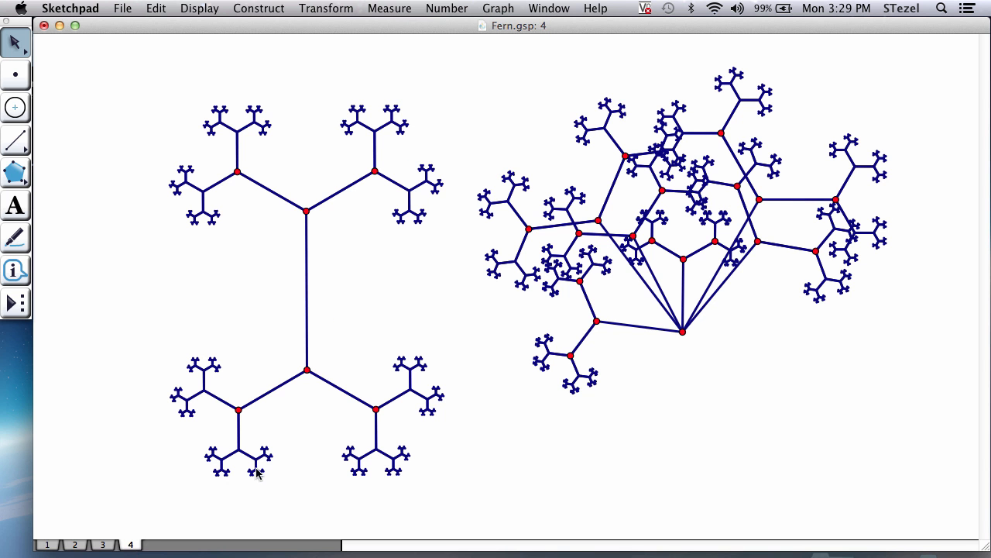
left_click(106, 545)
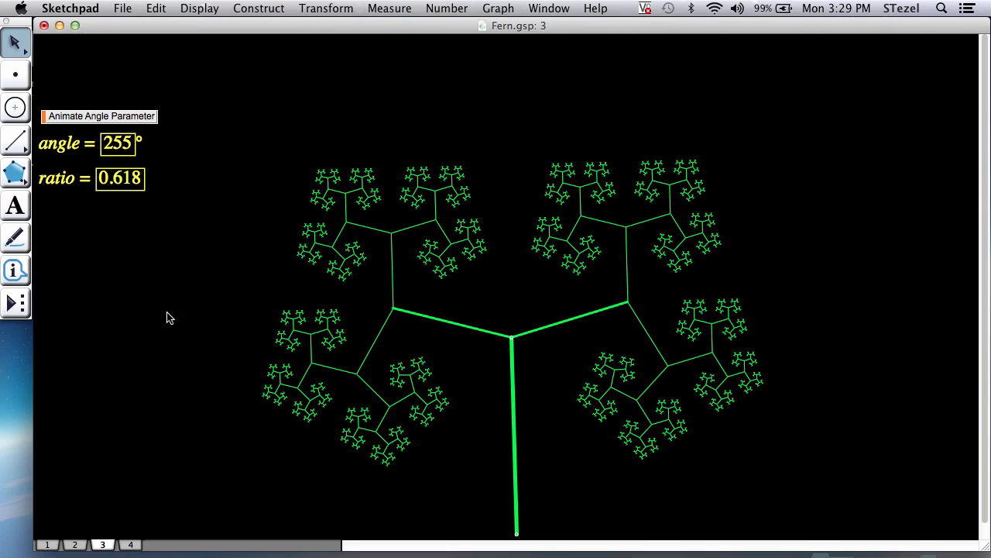
left_click(143, 124)
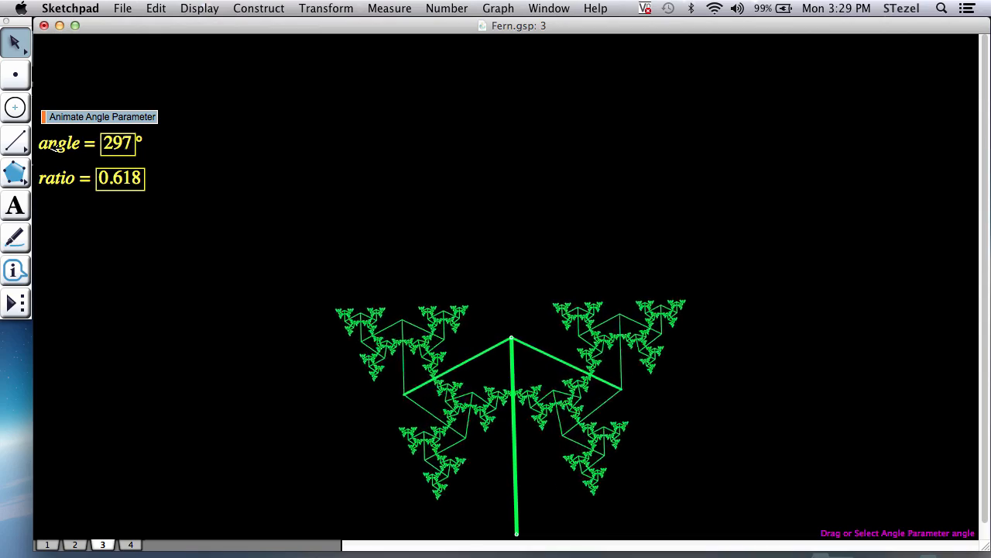
left_click(109, 119)
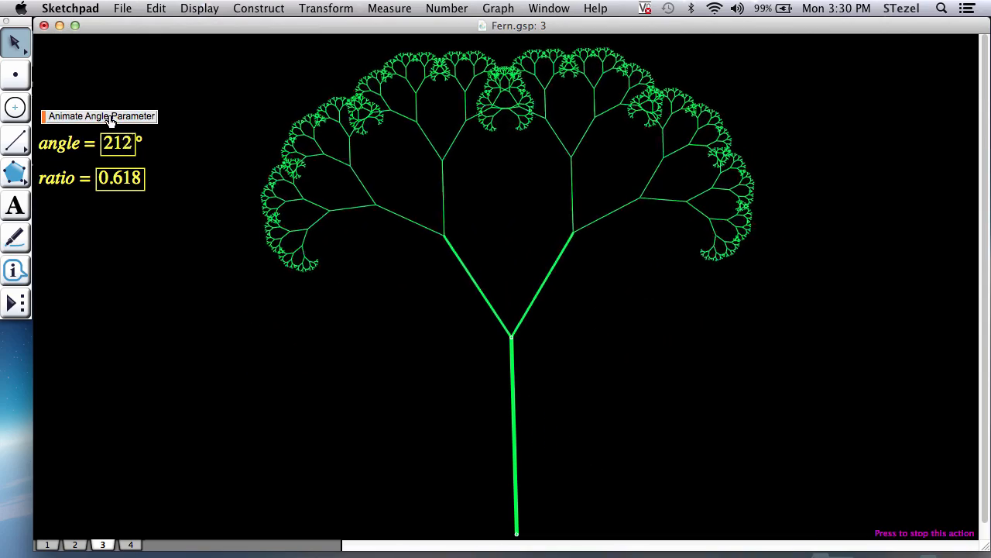
Add a blank page to the document through the document options.
left_click(124, 9)
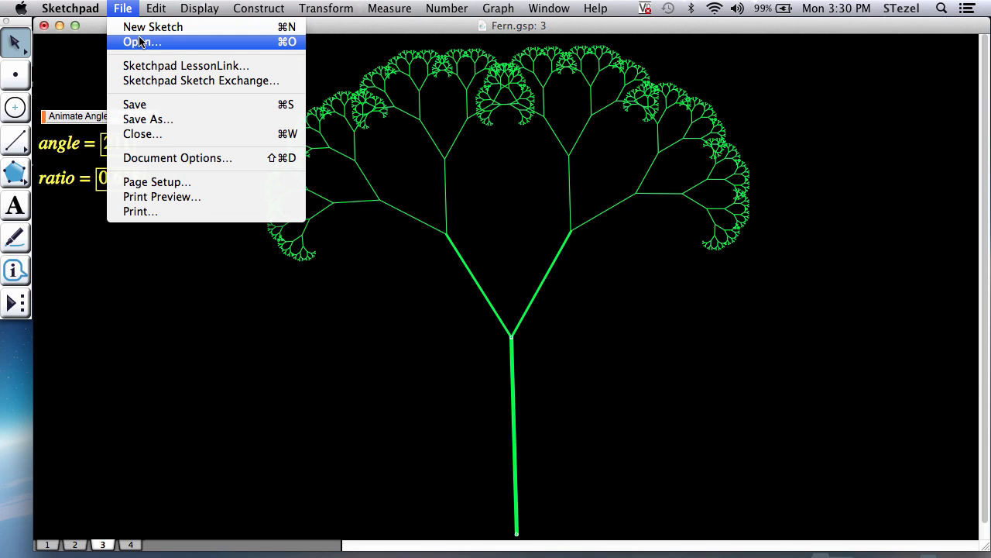
left_click(159, 158)
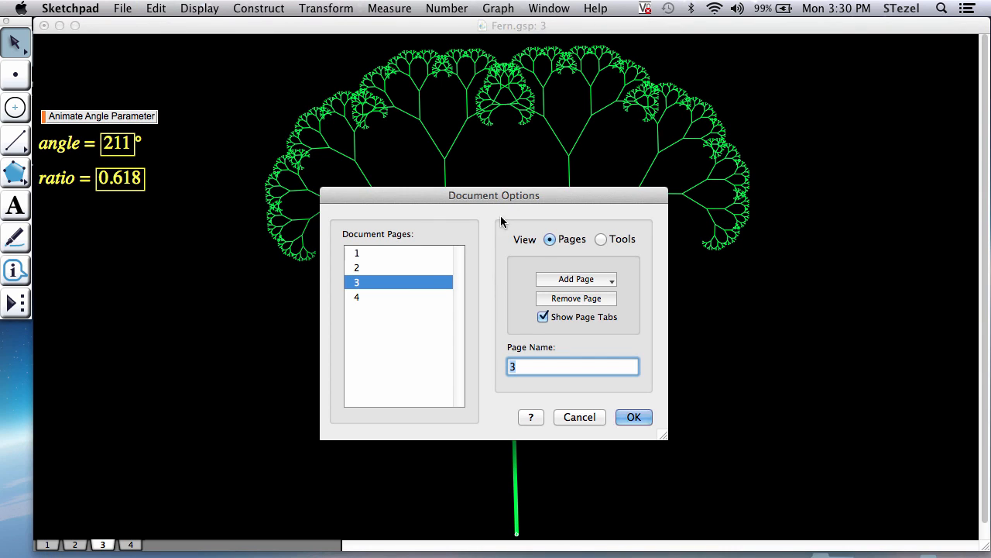
left_click(597, 282)
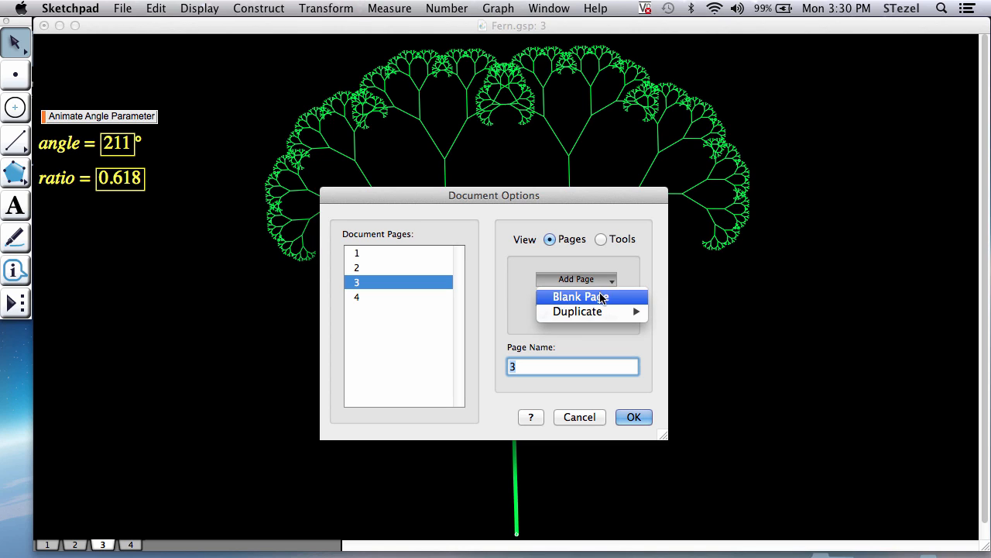
left_click(602, 298)
left_click(631, 418)
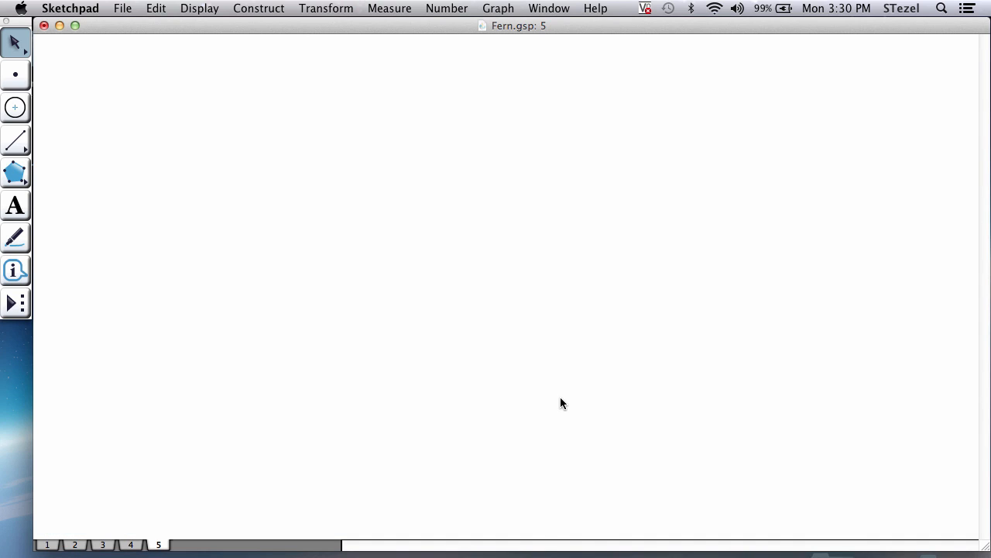
Create a new parameter named Angle with angle units and a value of 120 degrees.
left_click(457, 9)
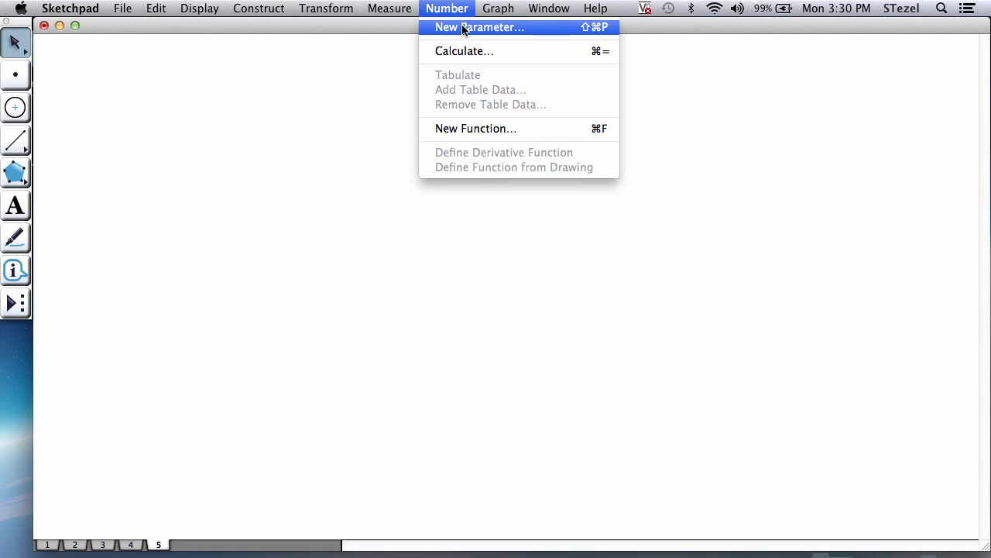
left_click(465, 28)
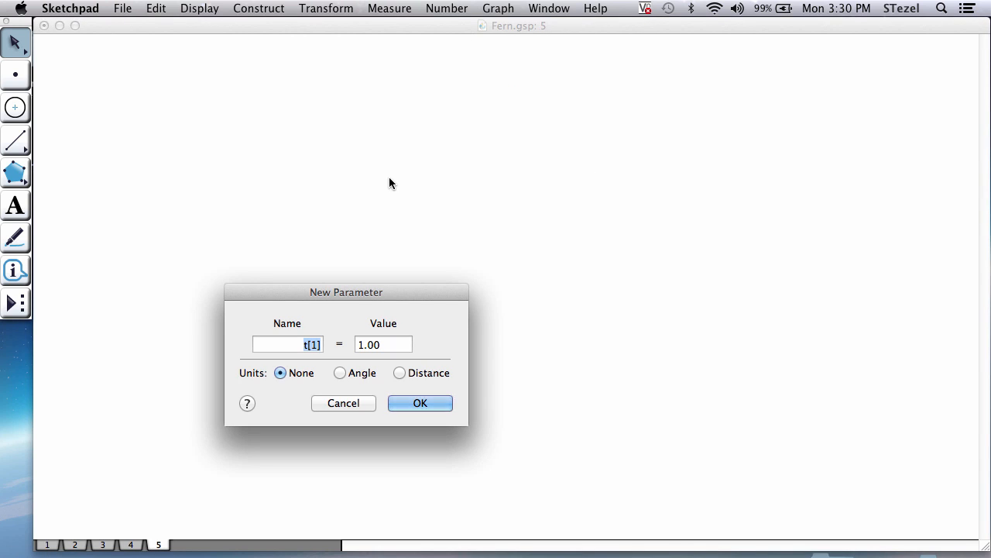
type("Angle")
left_click(340, 375)
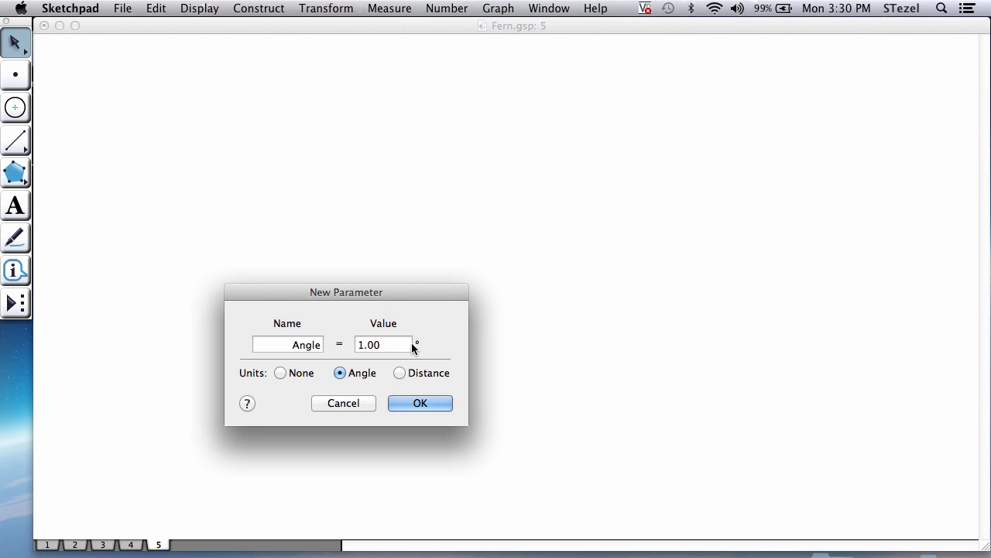
left_click_drag(393, 346, 344, 345)
key("BackSpace")
type("120")
left_click(420, 403)
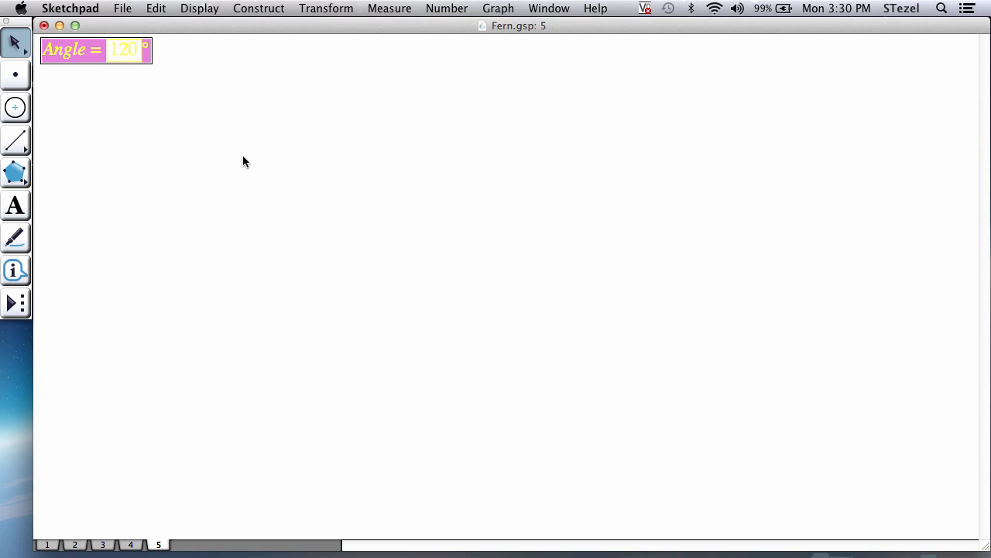
Change the Angle parameter's text color to black and deselect it.
left_click(199, 53)
left_click_drag(173, 54, 70, 61)
left_click(197, 9)
mouse_move(214, 58)
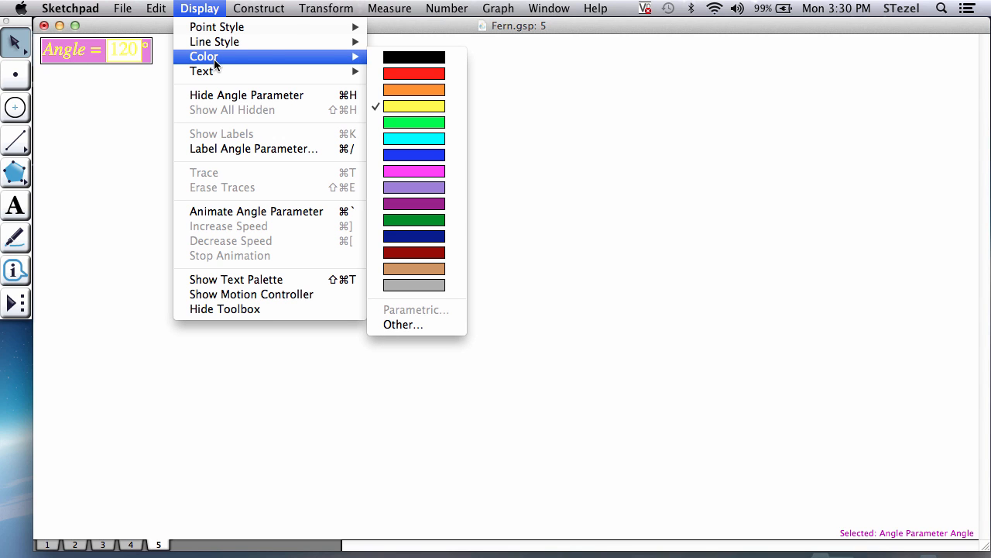
left_click(391, 58)
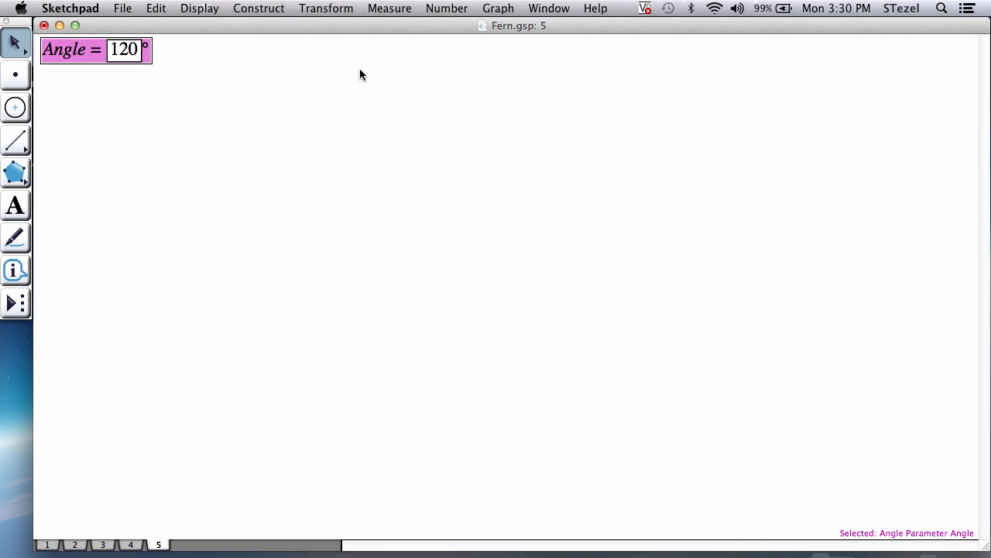
left_click(257, 84)
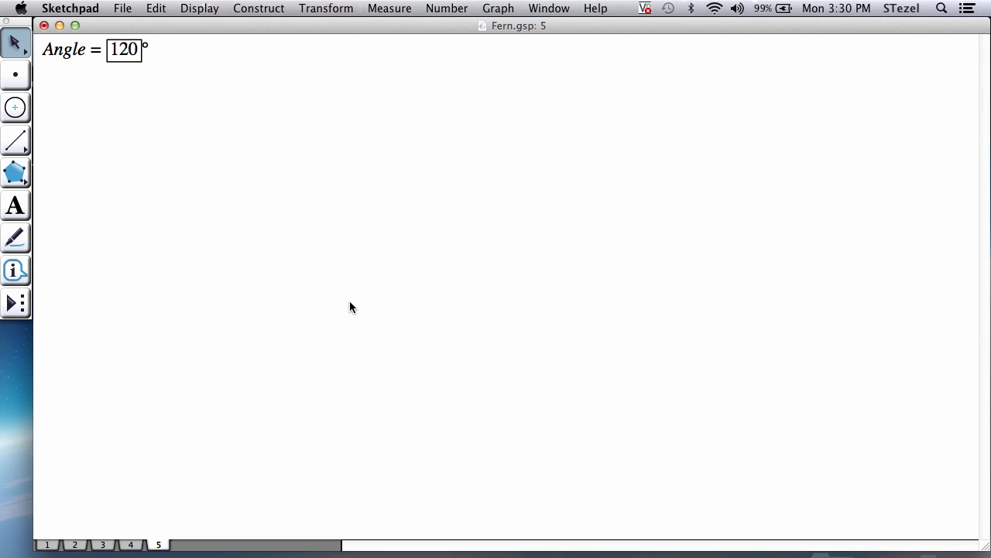
Draw a vertical segment in the middle of the page as the fern's trunk and deselect it.
left_click(18, 140)
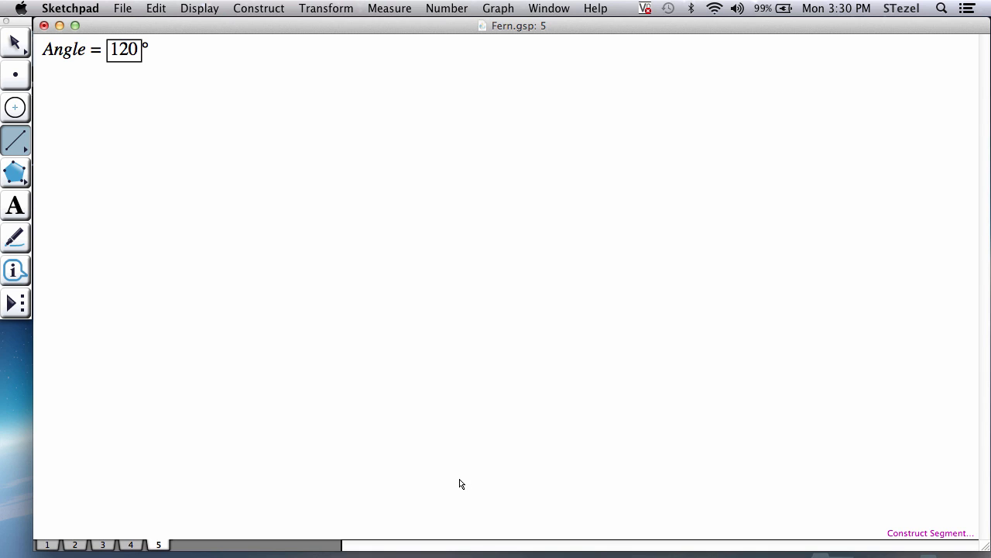
mouse_move(468, 484)
left_mouse_down()
mouse_move(452, 321)
mouse_move(475, 264)
mouse_move(467, 237)
left_mouse_up()
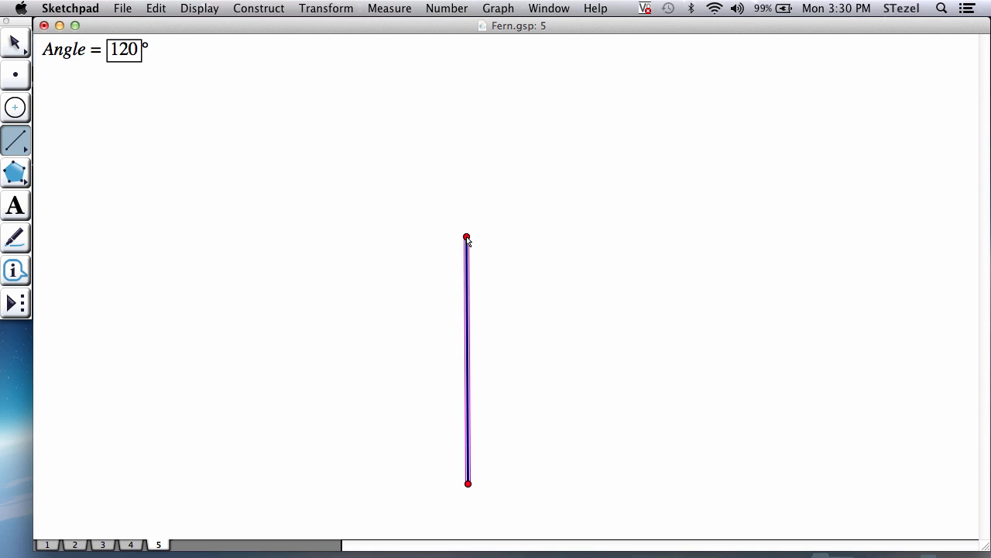
left_click(15, 43)
left_click(372, 179)
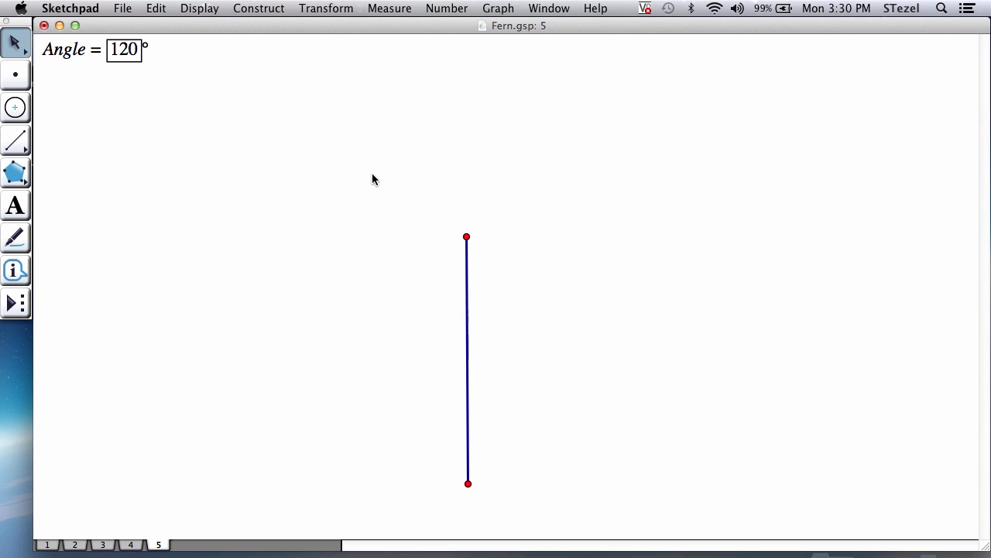
Move the trunk segment slightly down and right, then lower its upper endpoint to shorten it.
mouse_move(472, 278)
left_mouse_down()
mouse_move(481, 312)
mouse_move(481, 291)
left_mouse_up()
left_click(513, 354)
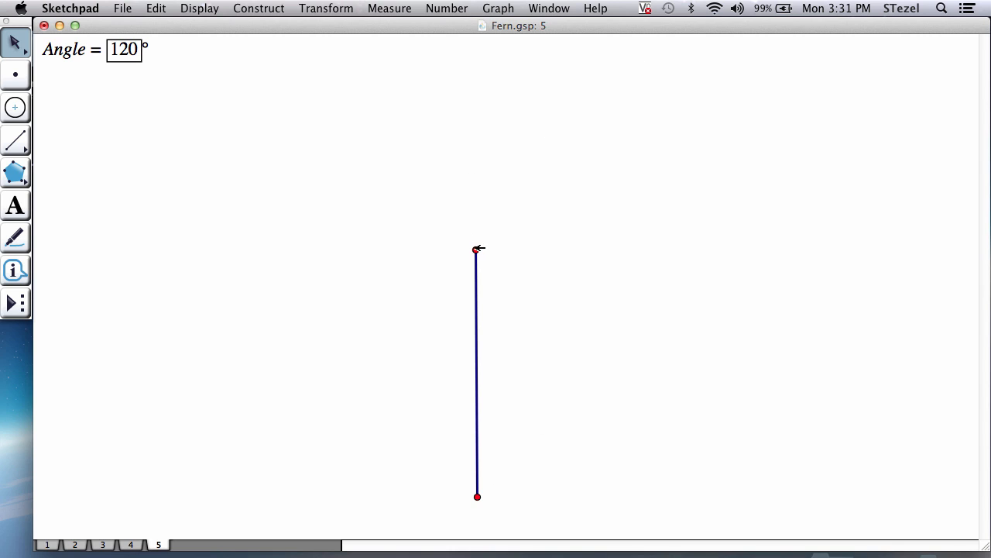
left_click_drag(478, 249, 477, 277)
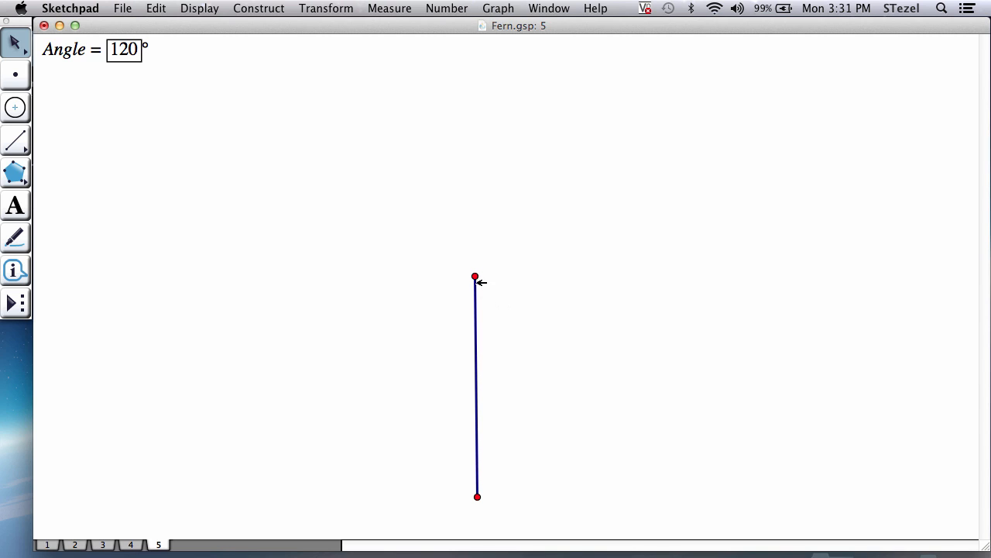
Create a new unitless parameter named ratio, keeping the default value.
left_click(460, 5)
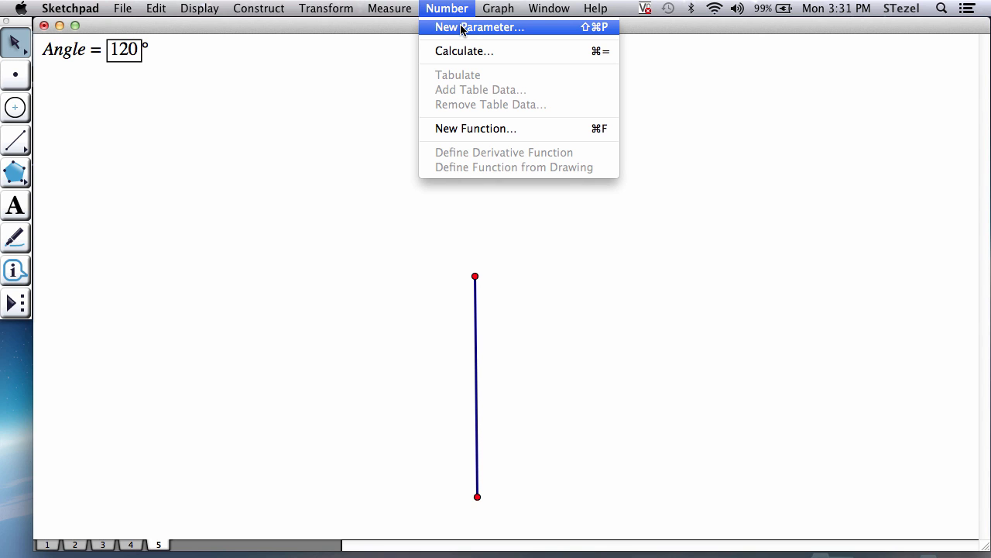
left_click(462, 28)
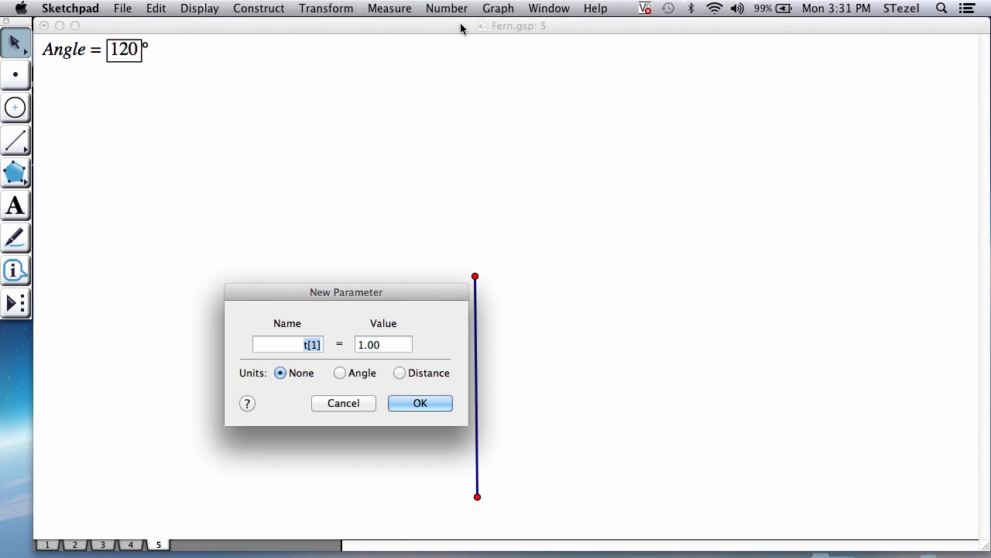
key("BackSpace")
type("ratio")
key("Return")
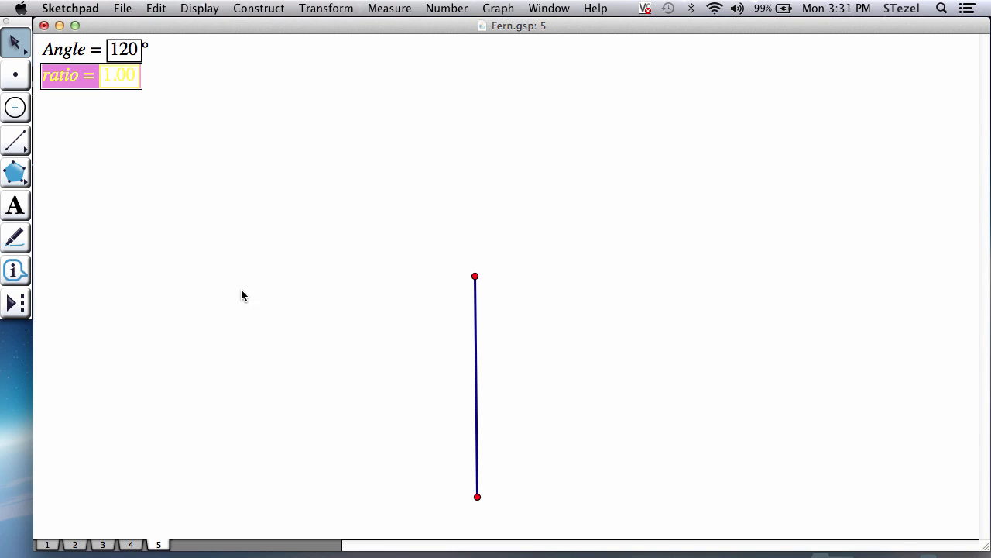
Change the ratio parameter's text color to black and deselect it.
left_click(200, 9)
mouse_move(213, 56)
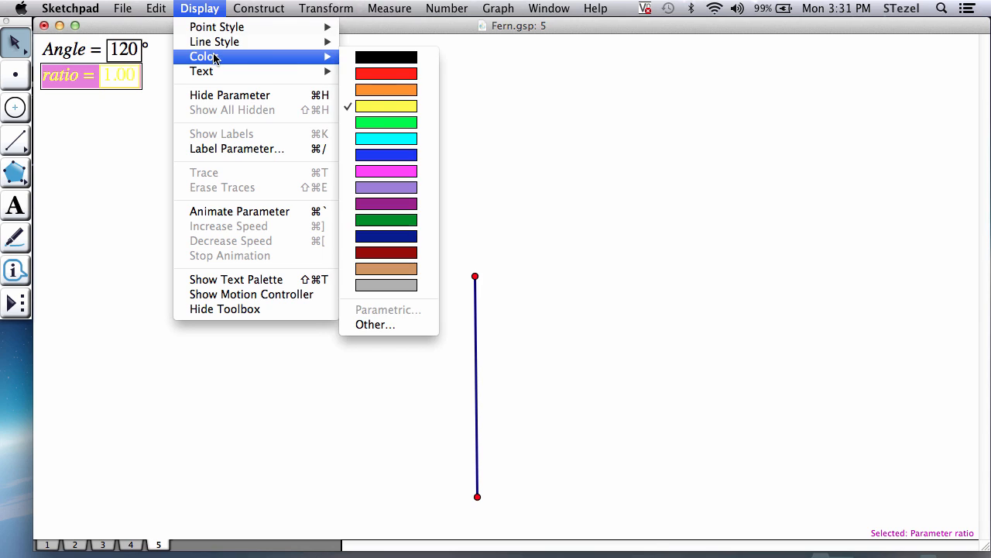
left_click(371, 63)
left_click(361, 116)
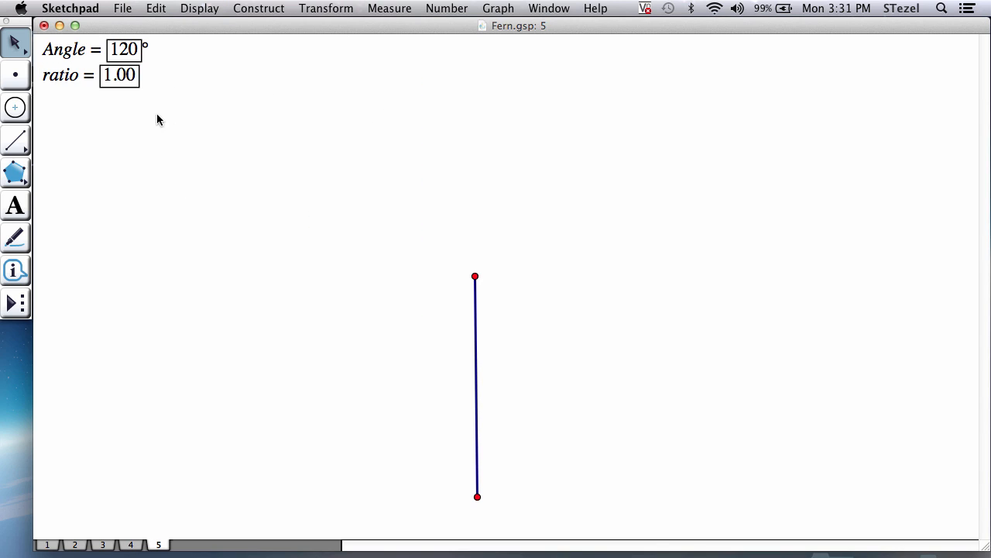
Set the ratio parameter's value to 0.75 and deselect it.
double_click(58, 76)
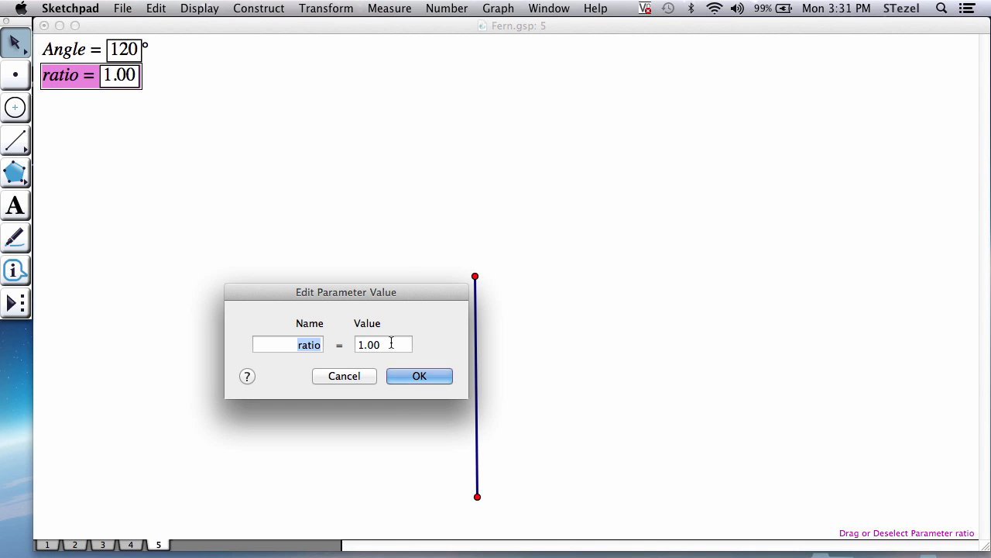
double_click(359, 340)
type("0.75")
key("Return")
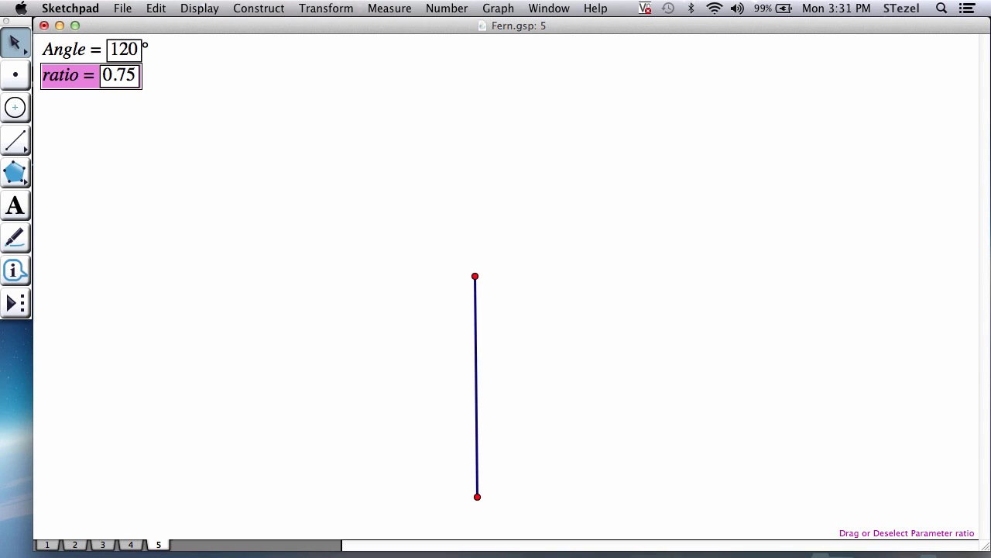
left_click(355, 323)
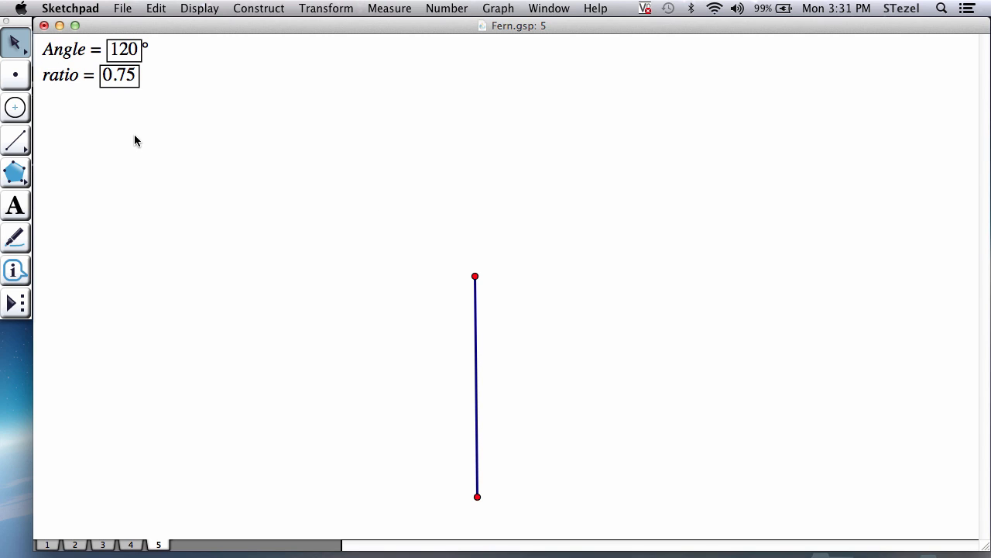
Mark the ratio parameter as the scale factor for dilations.
left_click(81, 80)
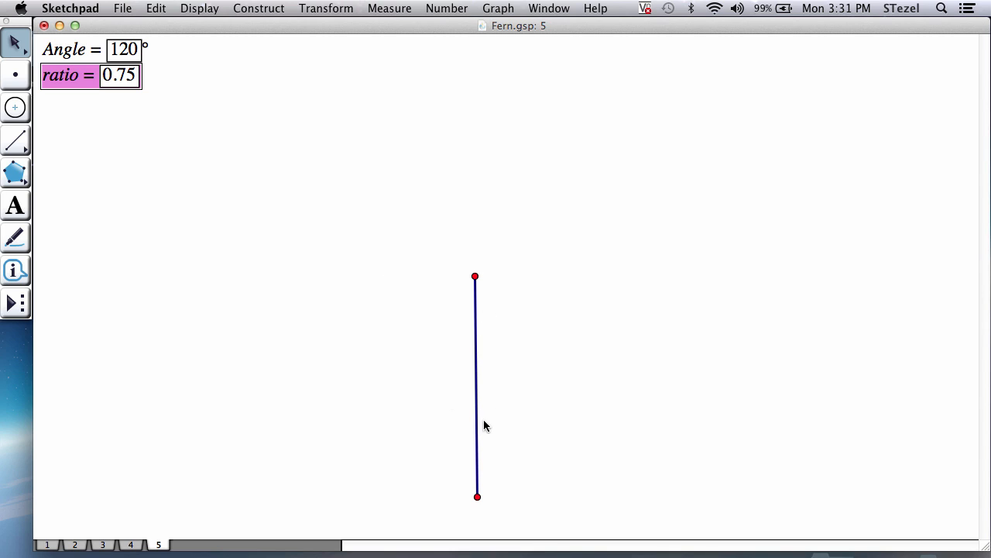
left_click(520, 454)
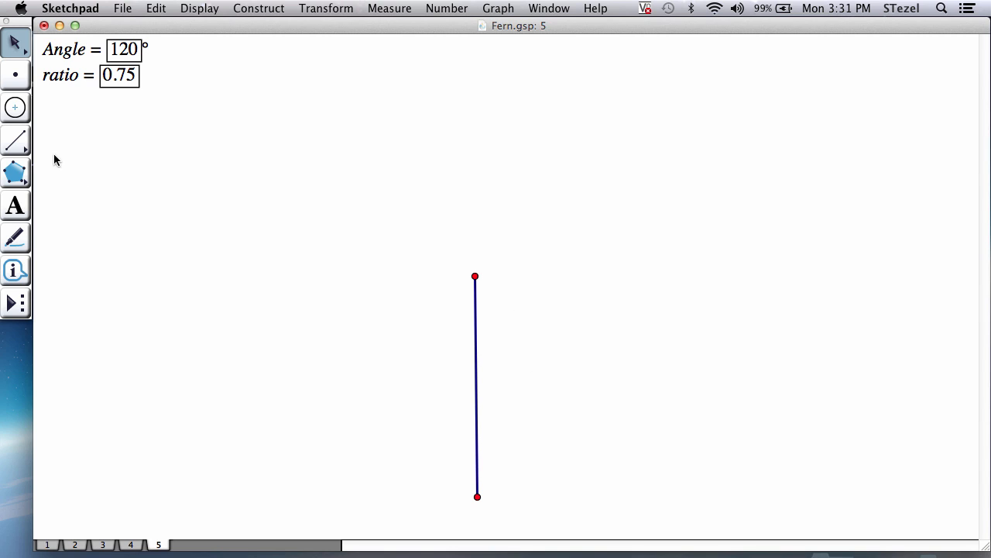
left_click(70, 75)
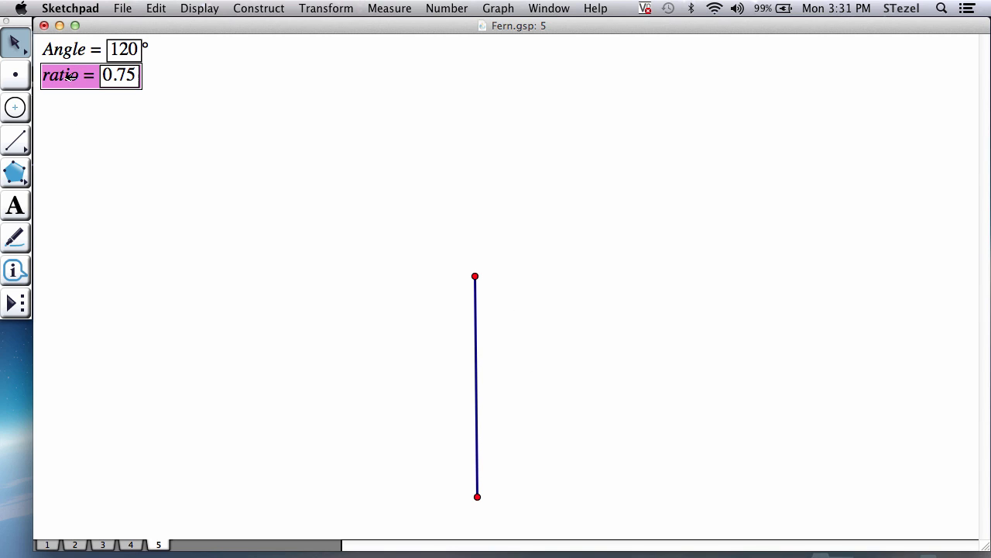
left_click(310, 7)
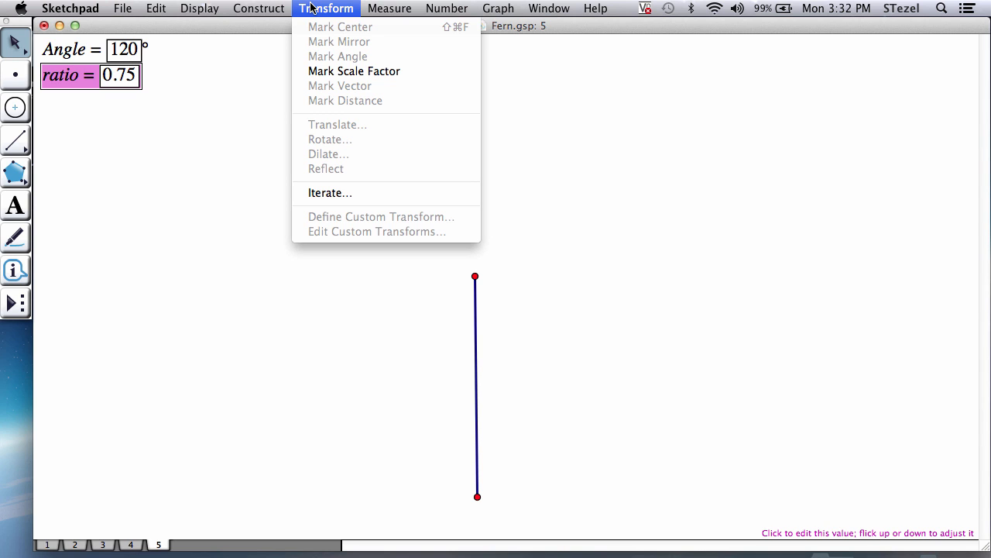
left_click(325, 71)
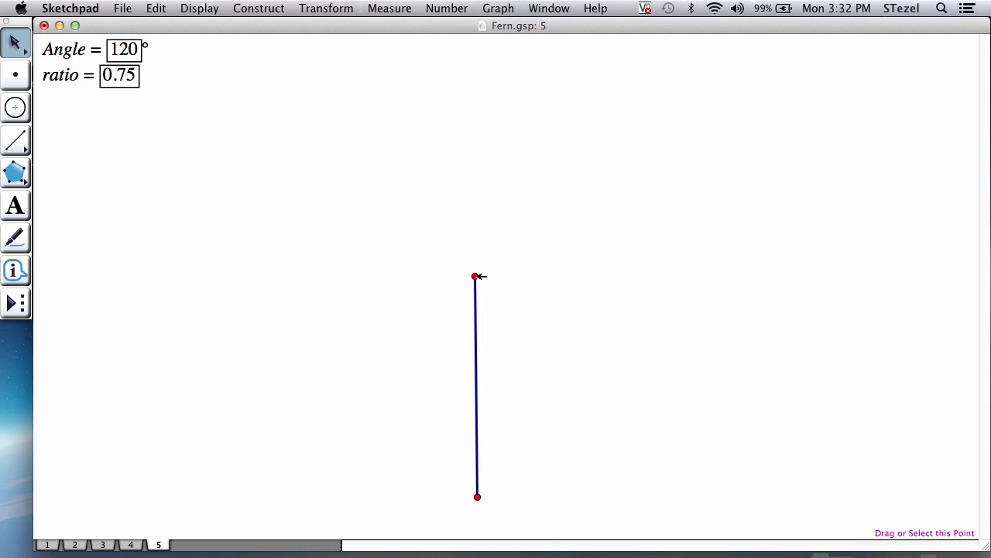
Dilate the trunk's lower endpoint by the marked ratio, using the upper endpoint as the center.
double_click(475, 276)
left_click(477, 497)
left_click(335, 11)
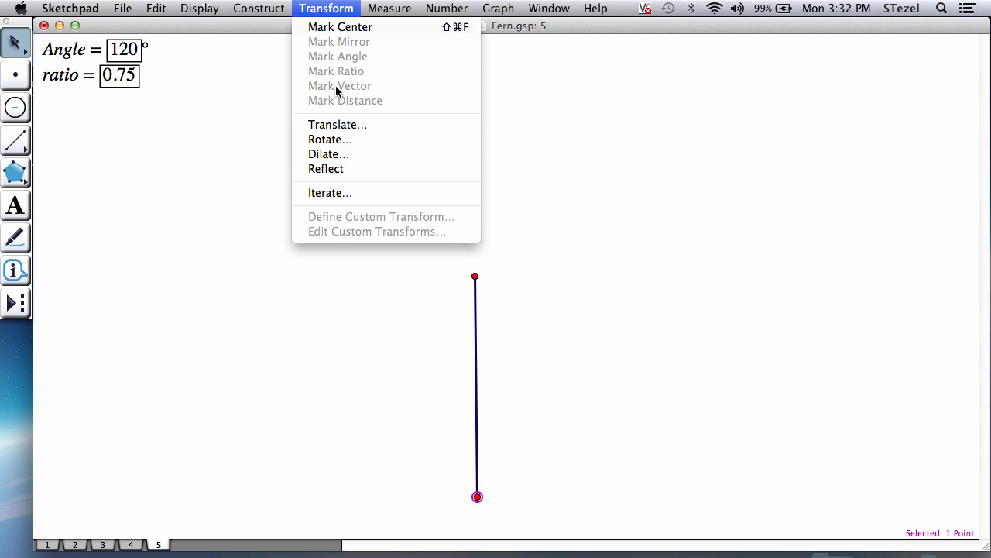
left_click(349, 156)
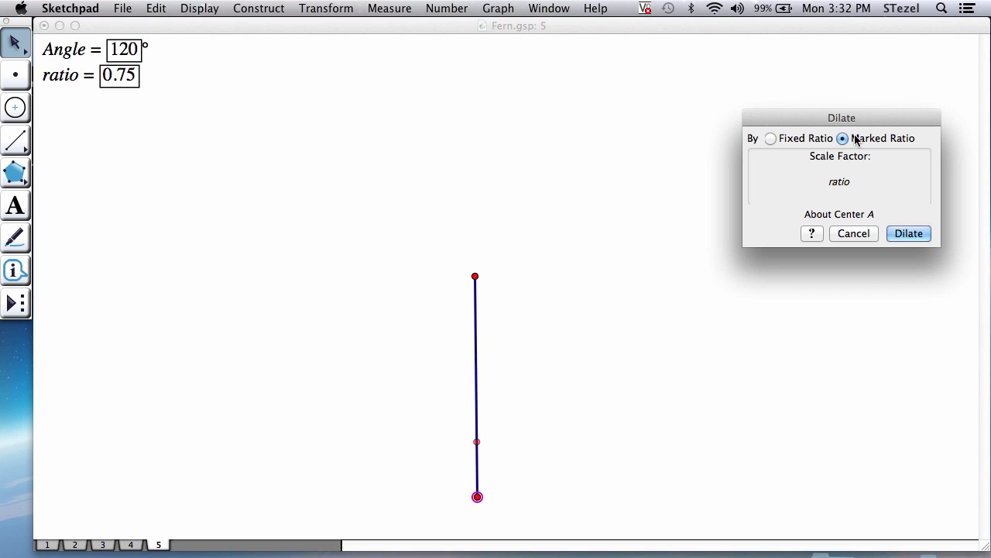
left_click_drag(857, 122, 781, 81)
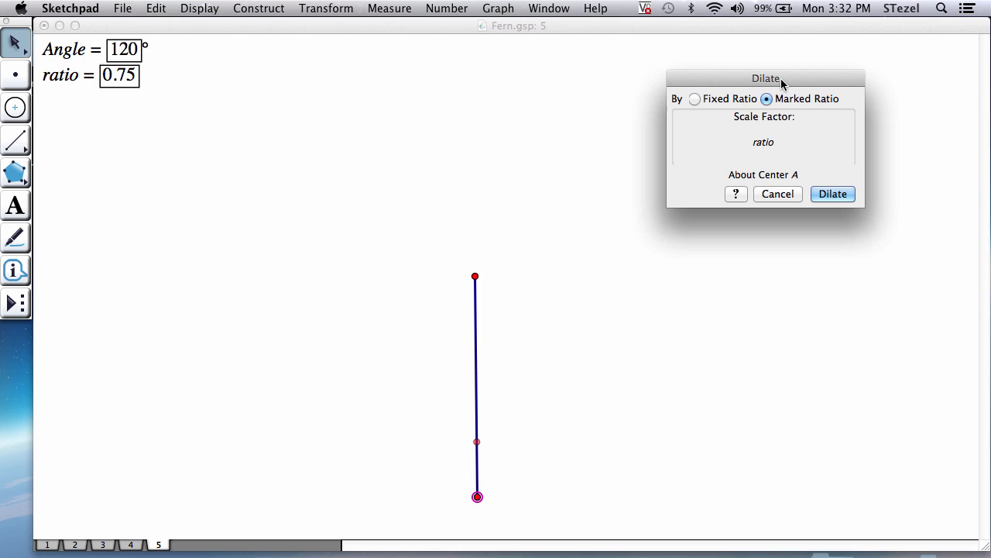
left_click(833, 195)
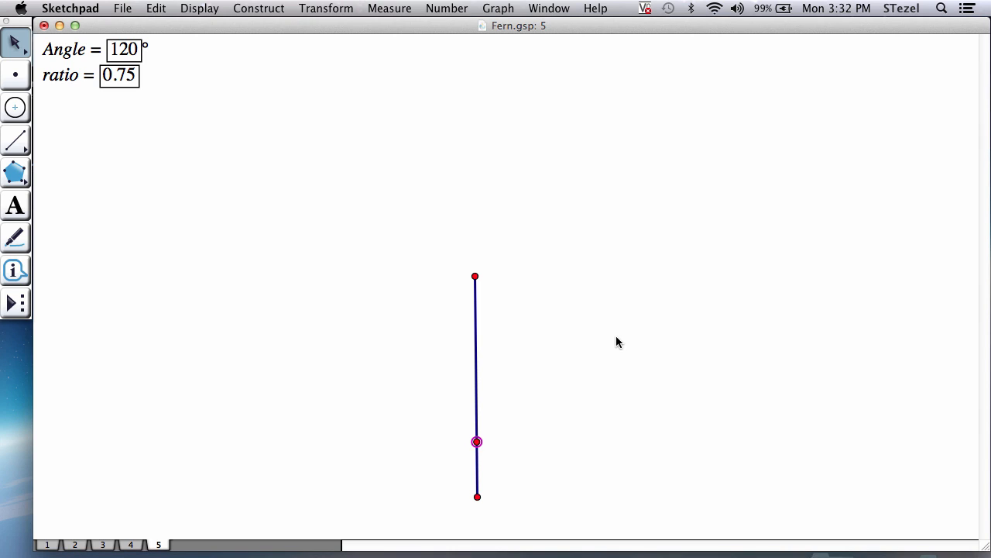
Set the ratio parameter's value to 0.5 to test the dilated point on the trunk.
left_click(63, 75)
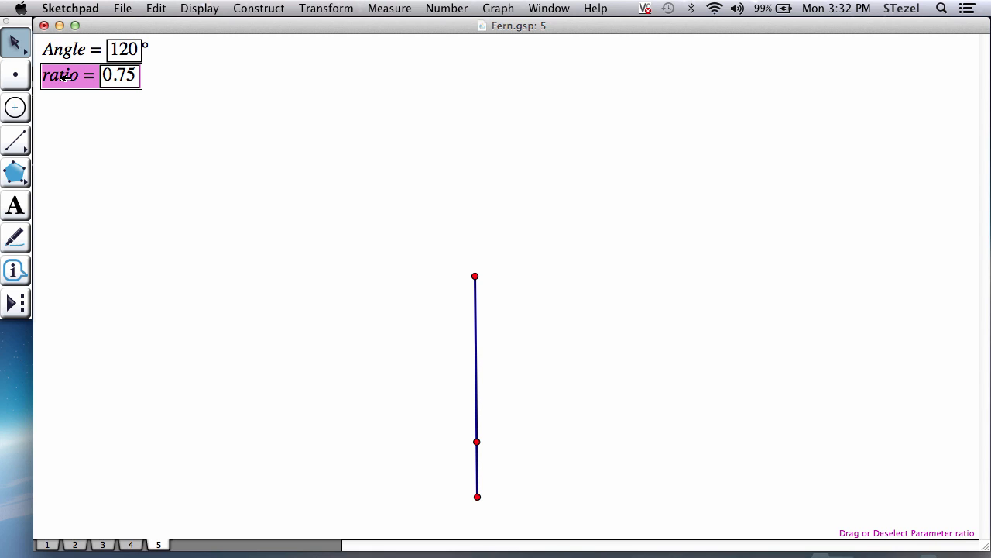
left_click(133, 76)
left_click_drag(135, 75, 116, 75)
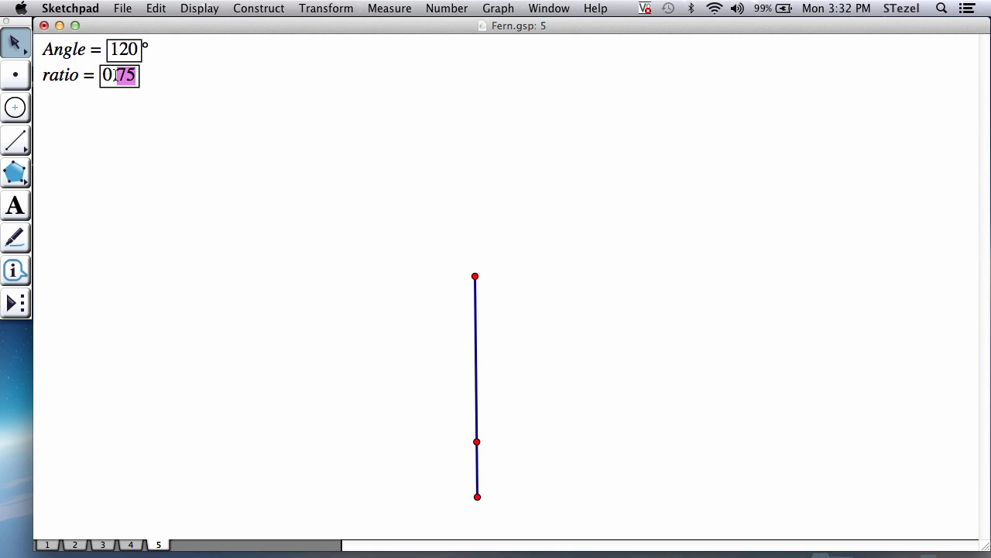
type("5")
key("Return")
Set the ratio parameter's value to 0.25 to test another position of the dilated point.
left_click(115, 75)
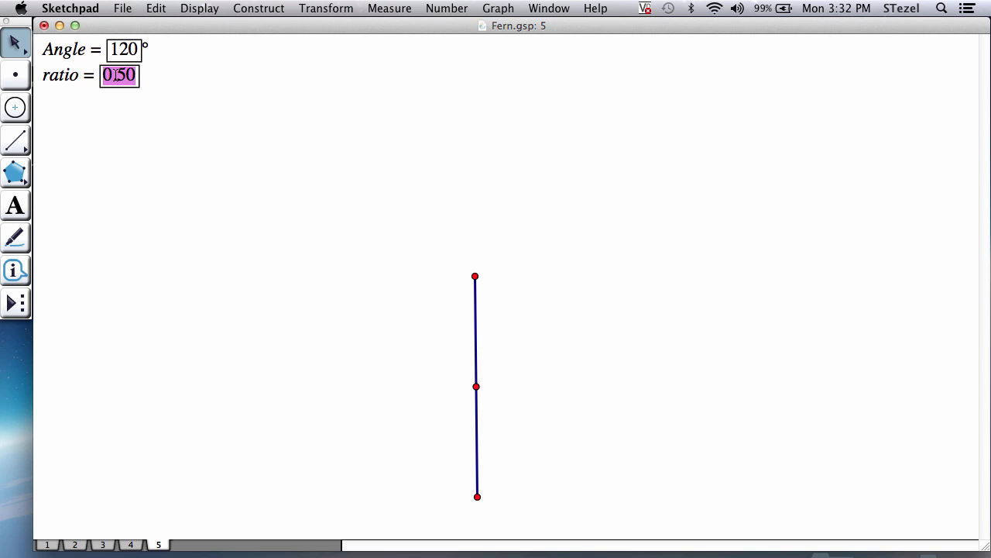
type("0.25")
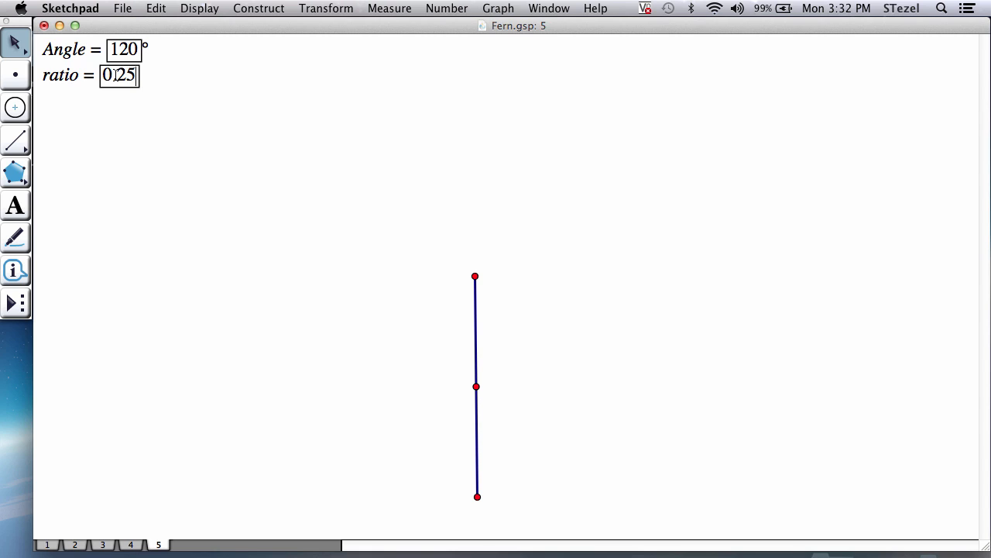
key("Return")
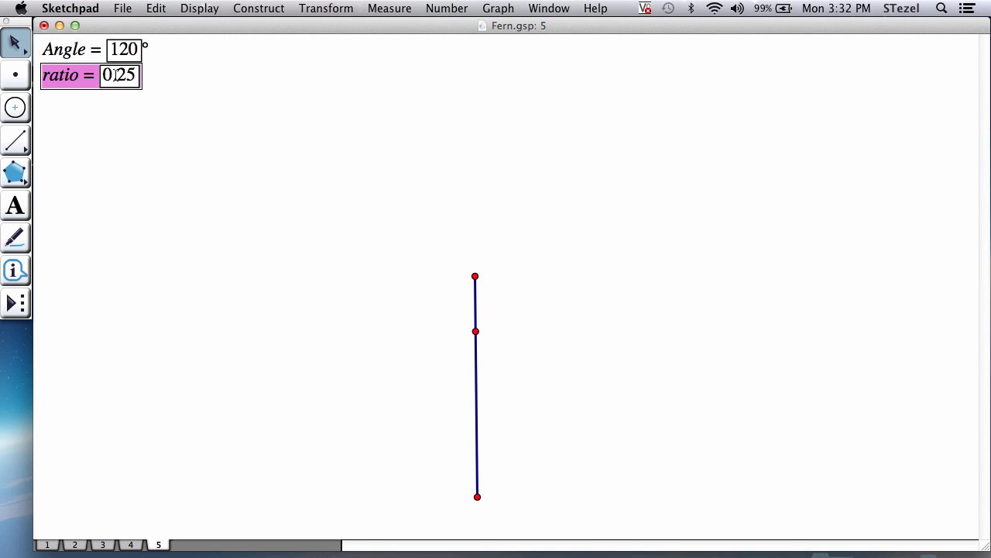
left_click(168, 117)
Set the ratio parameter's keyboard adjustment increment to 0.05 units in its properties and deselect it.
left_click(101, 73)
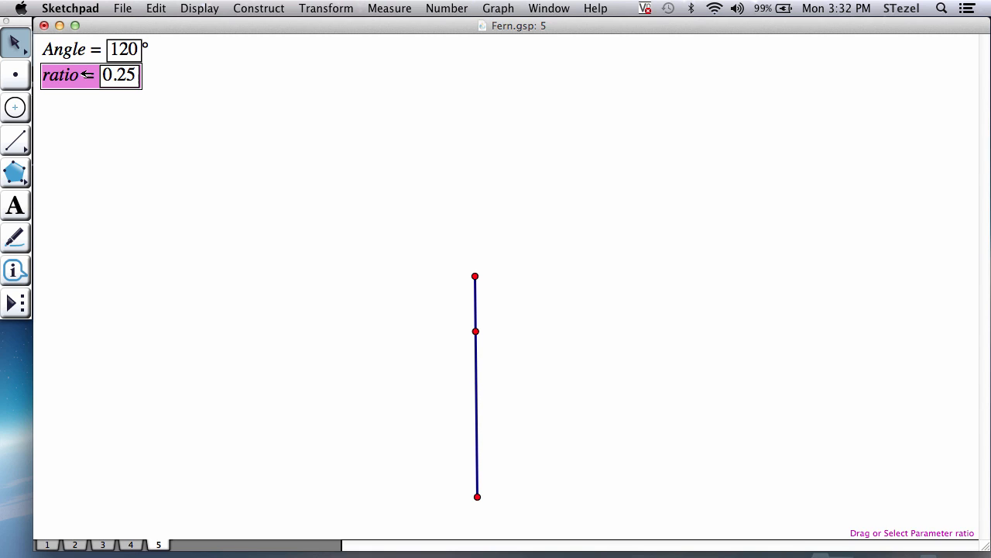
left_click(144, 133)
left_click(157, 9)
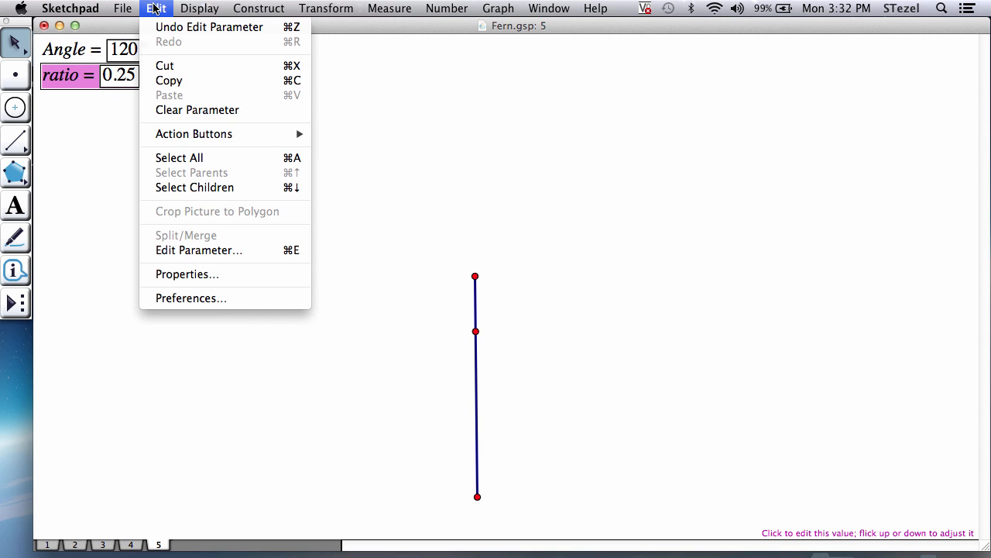
left_click(194, 275)
left_click_drag(479, 271, 732, 73)
left_click(663, 96)
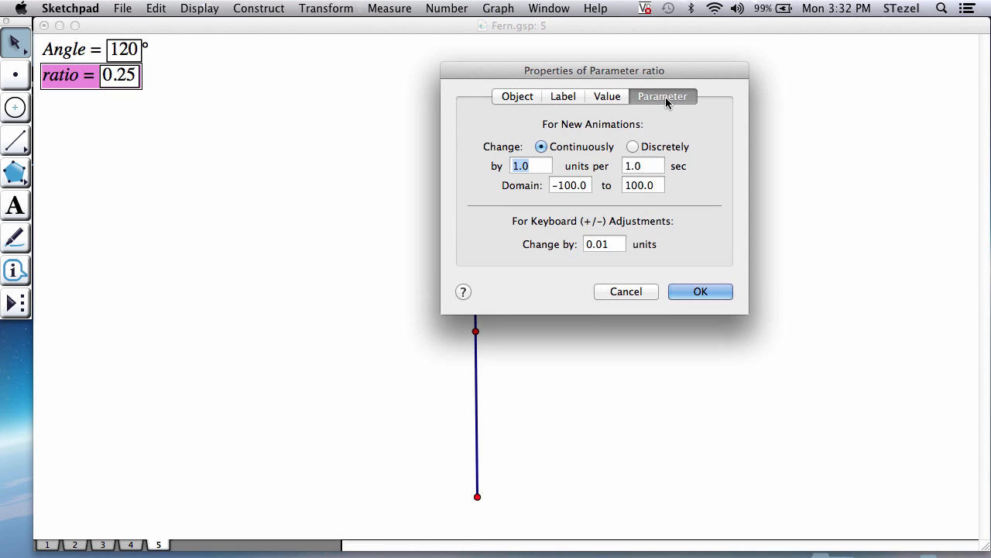
left_click(614, 244)
left_click_drag(614, 243, 581, 244)
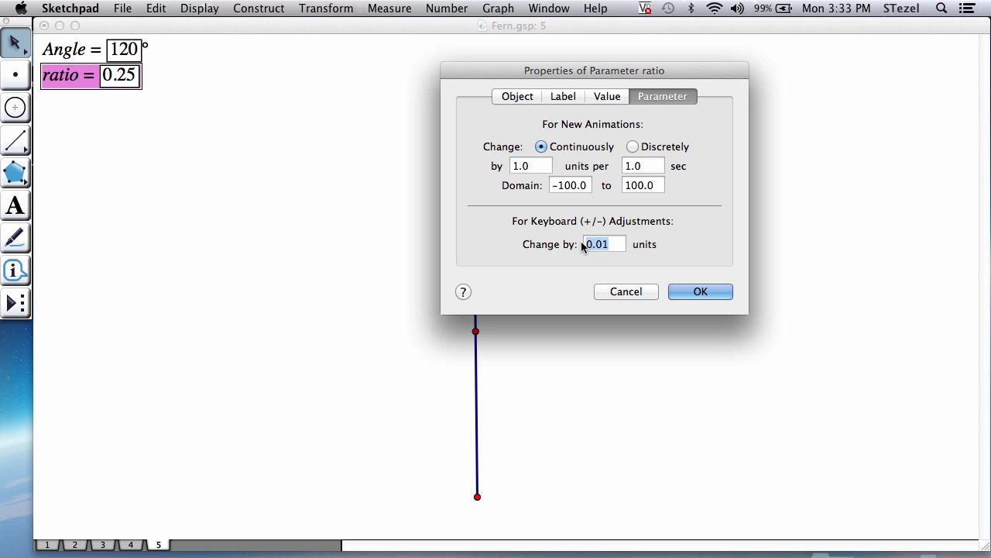
type("0.05")
key("Return")
left_click(582, 246)
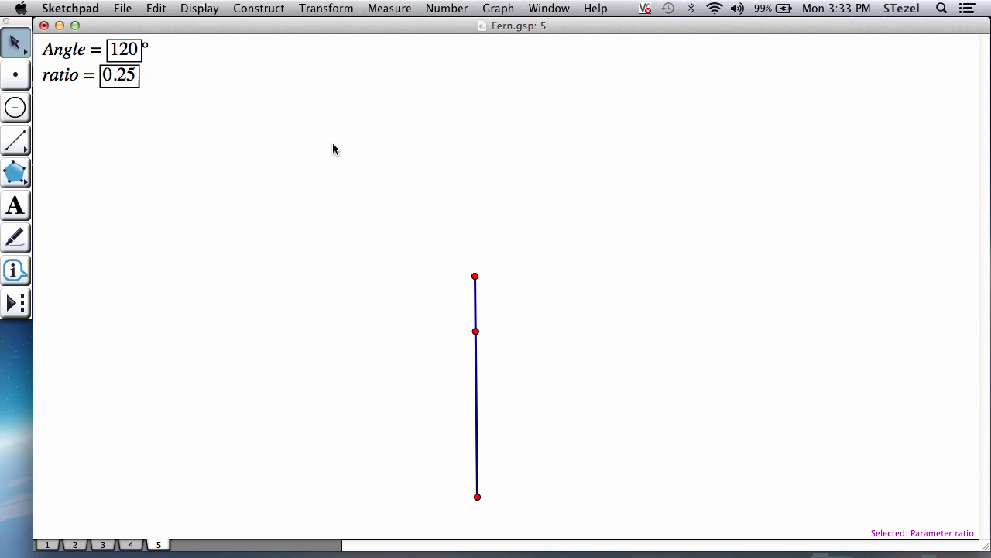
Adjust the ratio parameter up and down in keyboard increments, ending at 0.85, and deselect it.
left_click(75, 75)
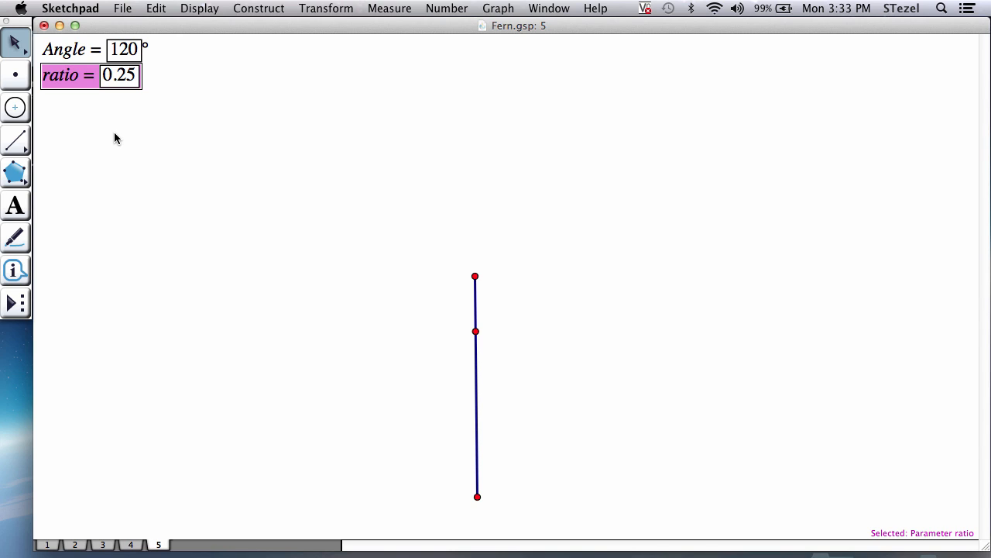
key("plus")
key("plus")
key("plus")
key("plus")
key("plus")
key("plus")
key("plus")
key("minus")
key("minus")
key("minus")
key("minus")
key("minus")
key("minus")
key("minus")
key("minus")
key("minus")
key("plus")
key("plus")
key("plus")
key("plus")
key("plus")
key("plus")
key("plus")
key("plus")
left_click(135, 125)
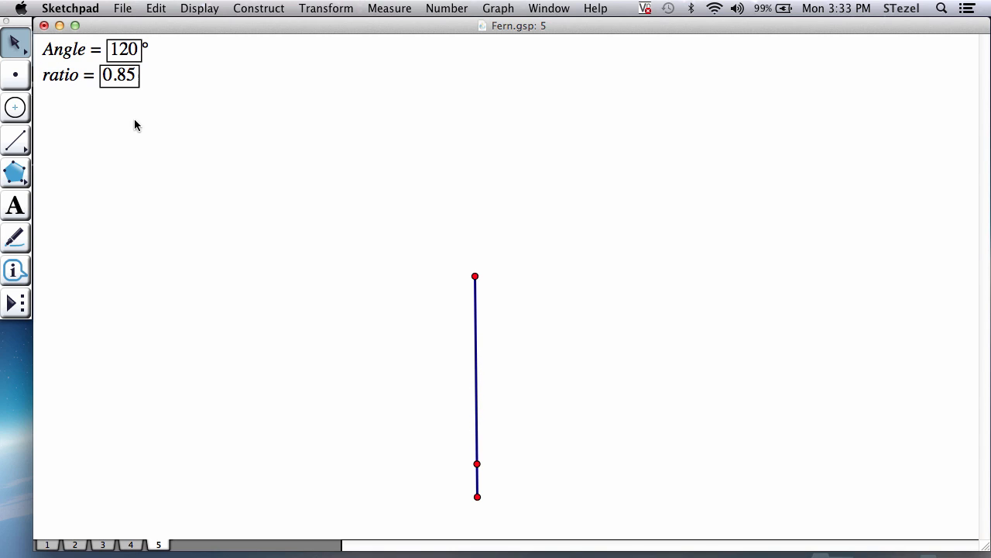
Set the ratio parameter's value to 0.618.
double_click(136, 74)
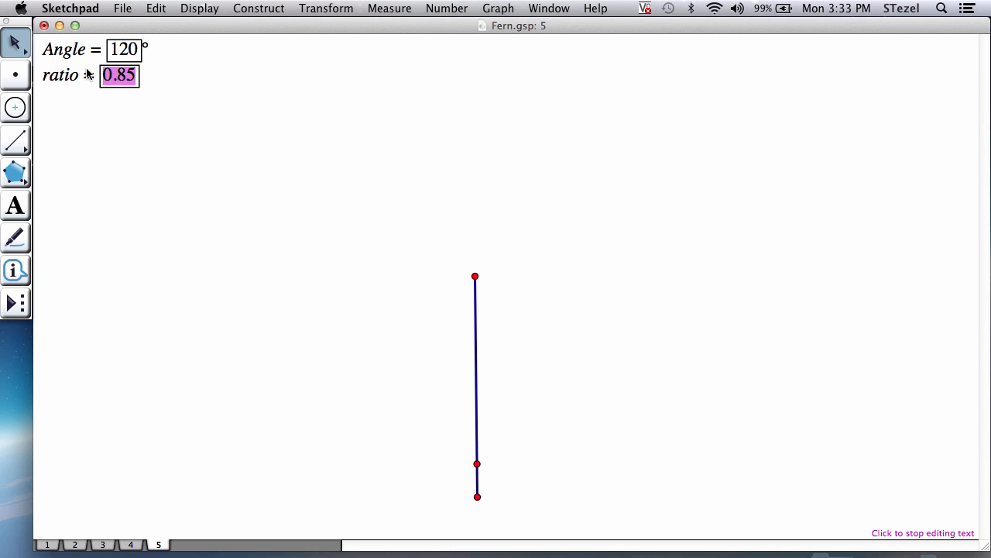
type("0")
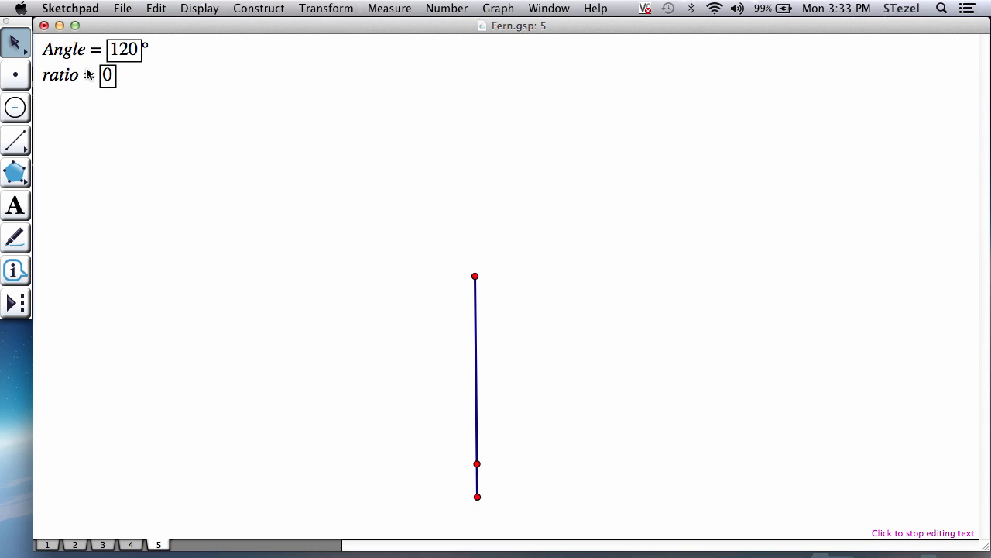
type(".618")
key("Return")
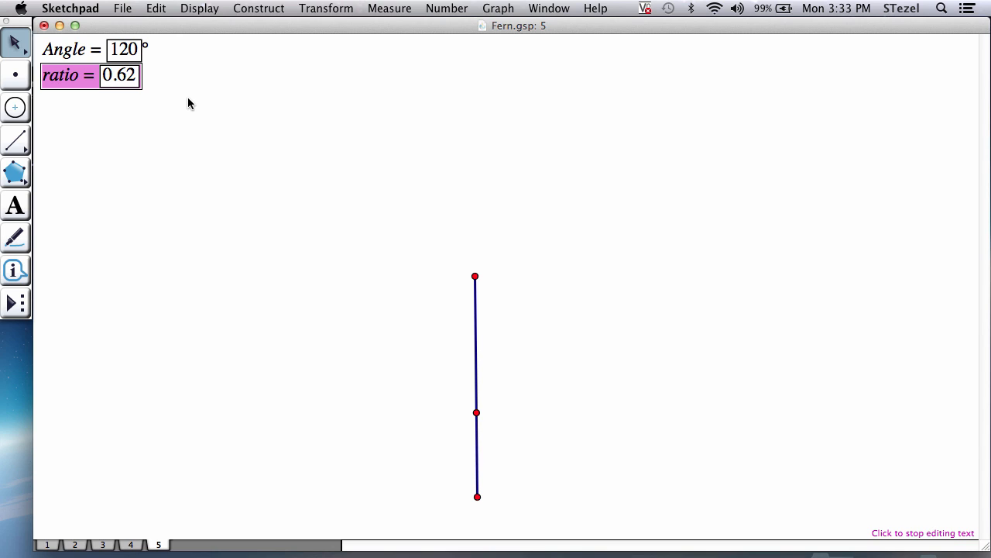
Change the ratio parameter's display precision to thousandths in its properties and deselect it.
double_click(126, 76)
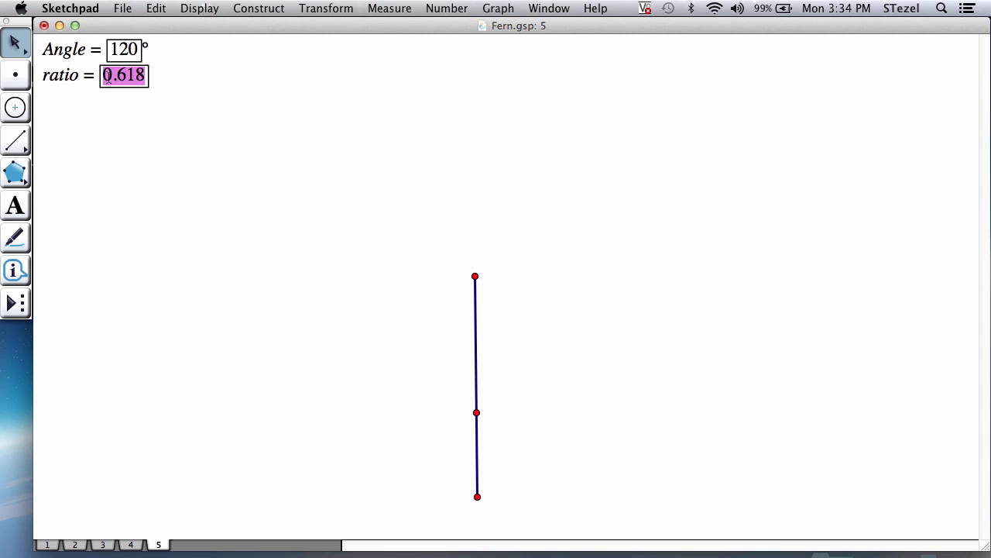
left_click(79, 76)
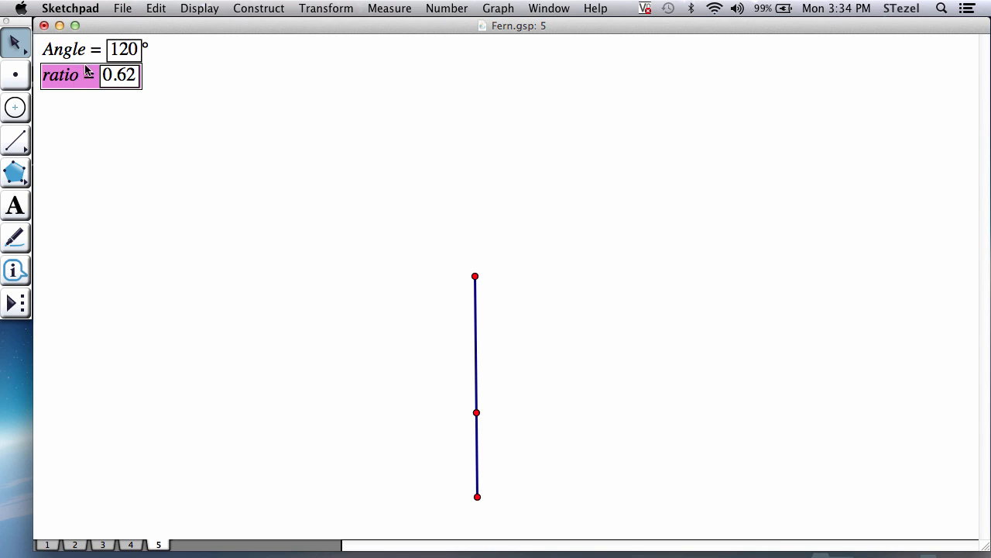
left_click(159, 9)
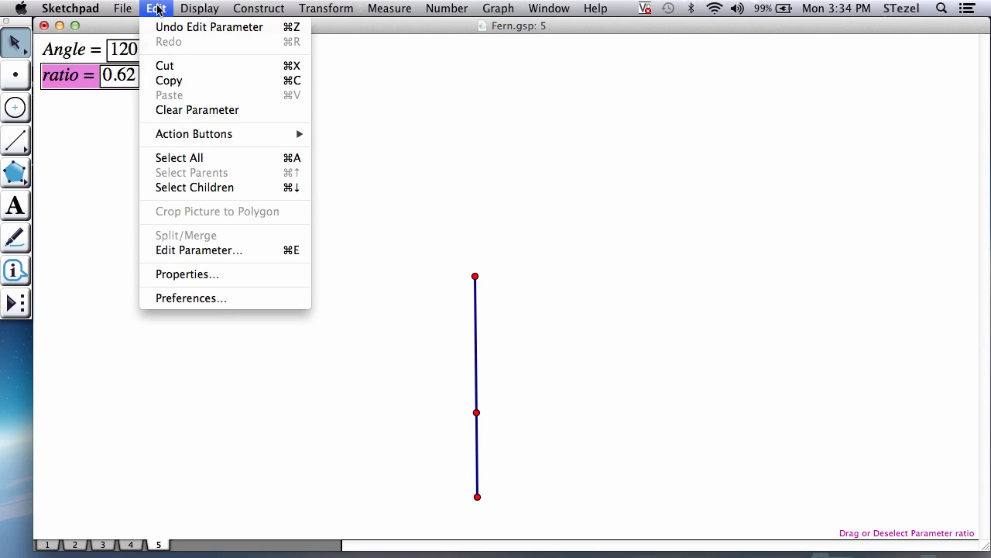
left_click(218, 274)
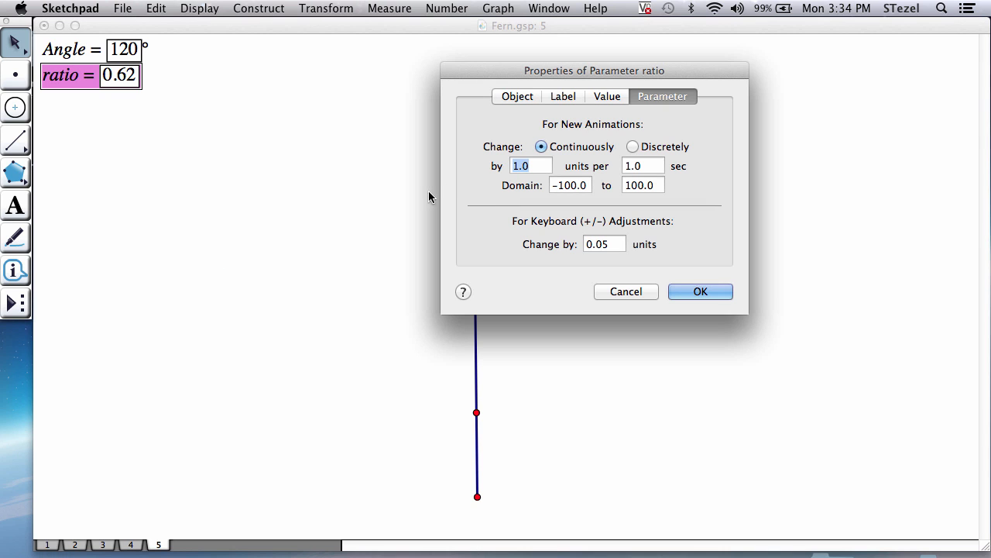
left_click(608, 99)
left_click(590, 190)
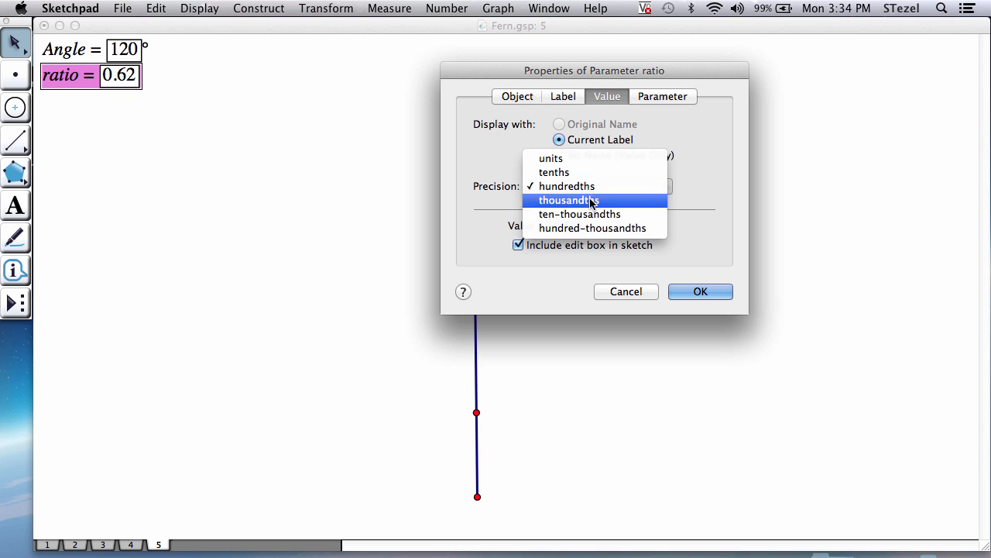
left_click(590, 200)
left_click(700, 295)
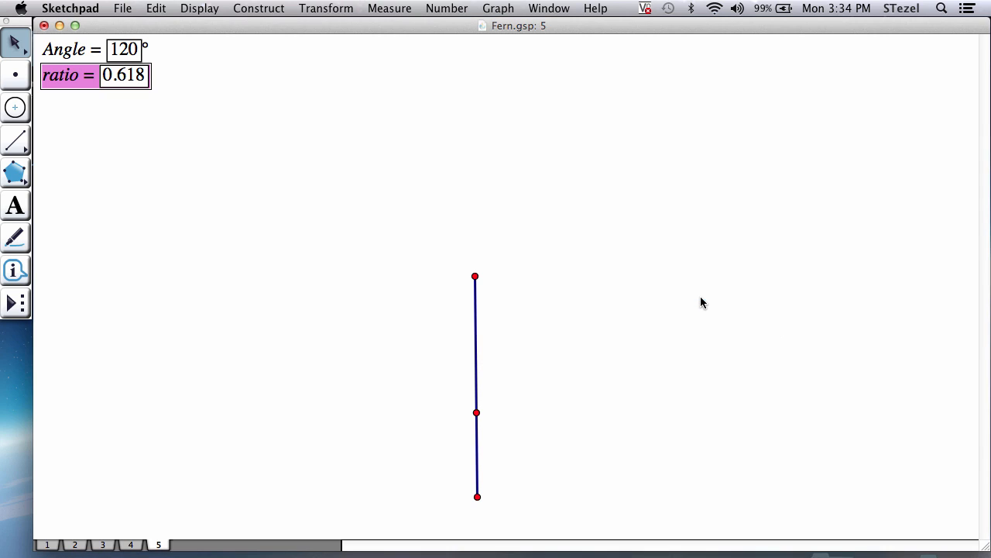
left_click(320, 269)
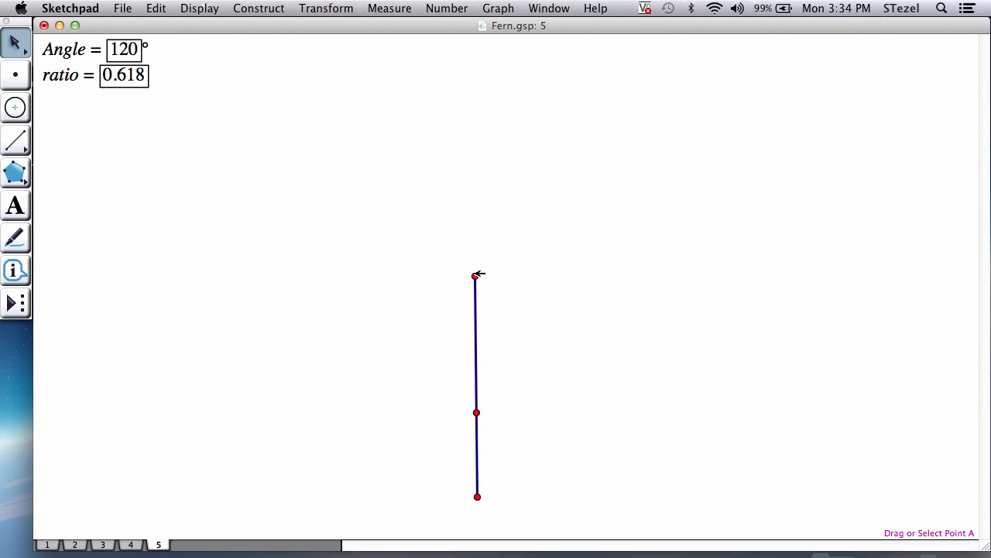
Lower the trunk's upper endpoint slightly to shorten the segment, and move the ratio parameter farther below the Angle parameter.
left_click_drag(475, 276, 476, 298)
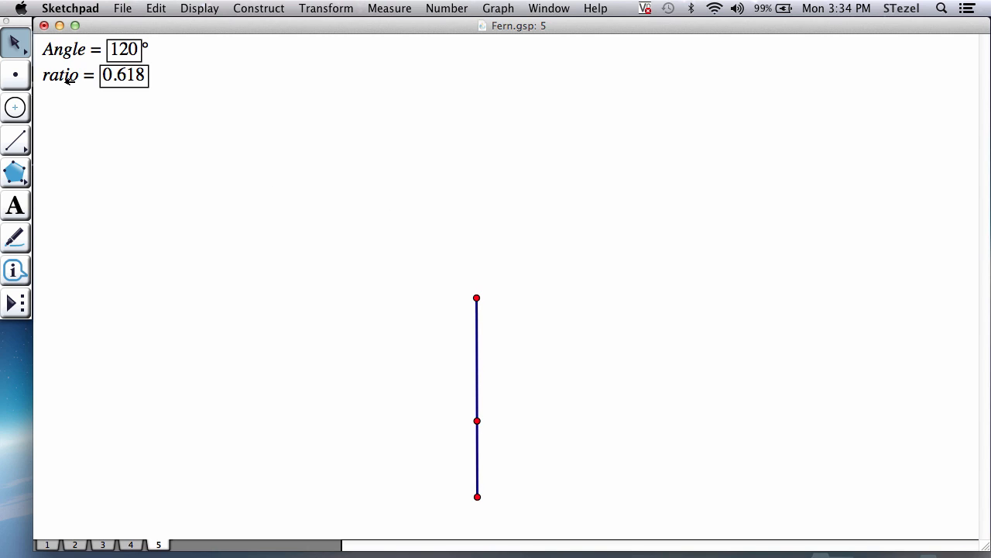
left_click_drag(65, 78, 66, 120)
left_click(325, 315)
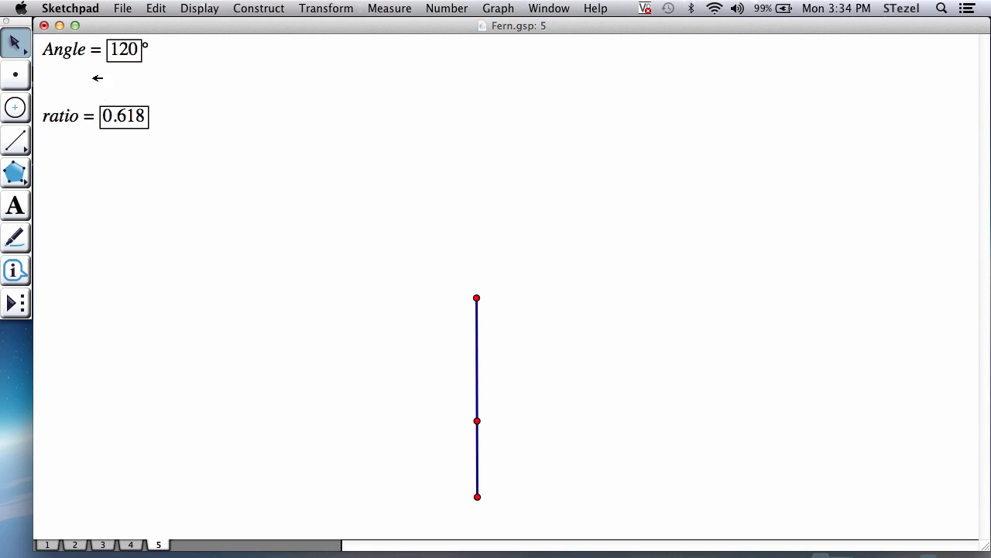
Mark the Angle parameter as the rotation angle and deselect it.
left_click(77, 48)
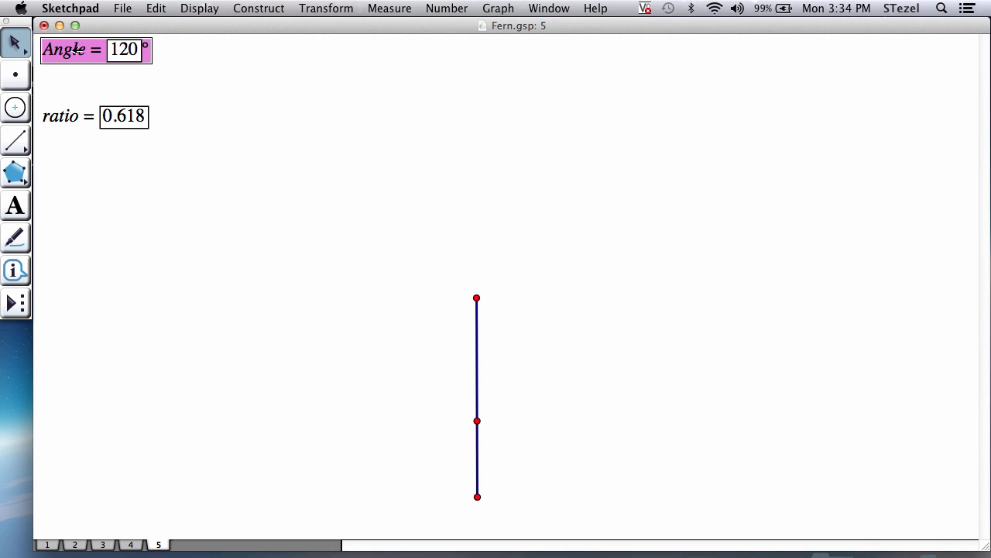
left_click(145, 75)
left_click(77, 48)
left_click(322, 9)
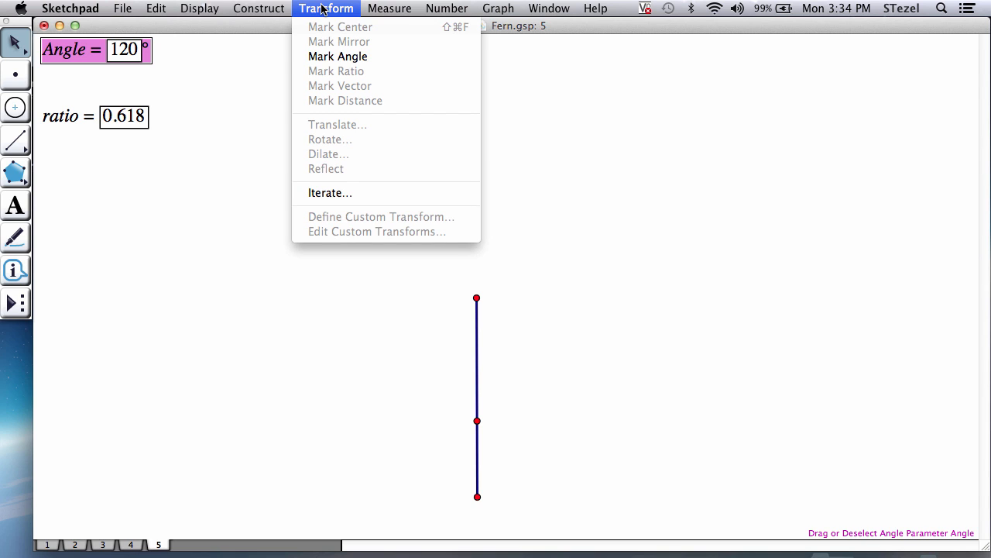
left_click(350, 64)
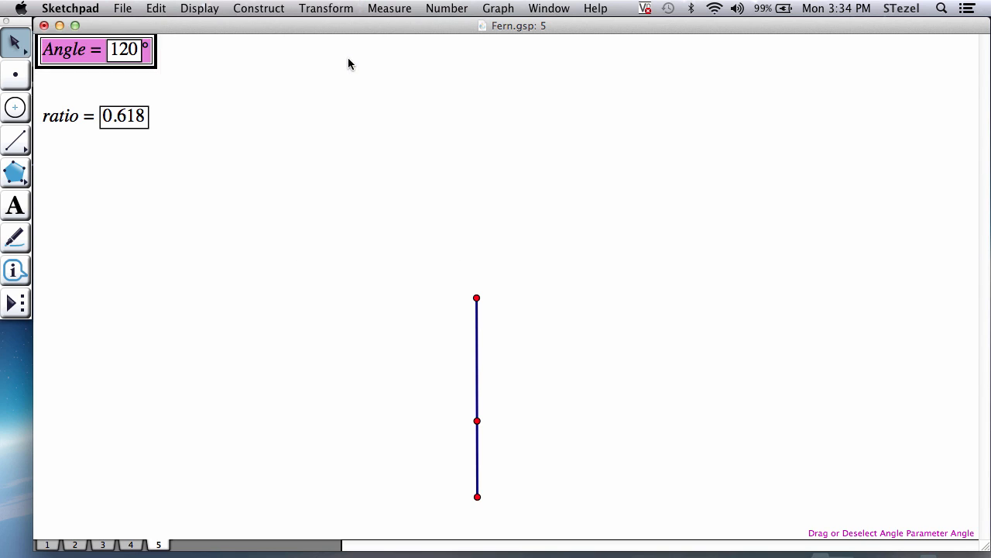
left_click(350, 64)
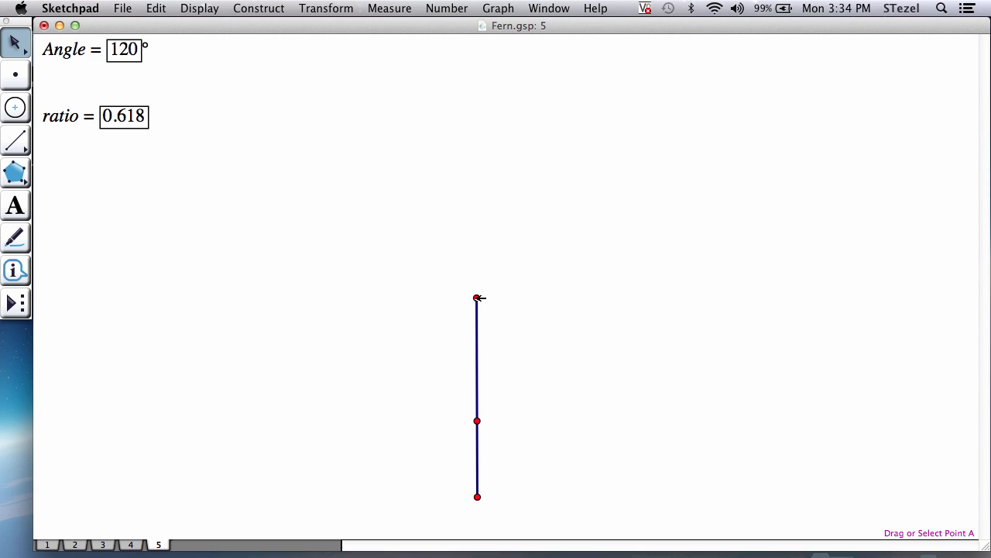
Rotate the point partway along the trunk by the marked Angle about the trunk's upper endpoint, and deselect the image.
double_click(477, 297)
left_click(478, 421)
left_click(336, 10)
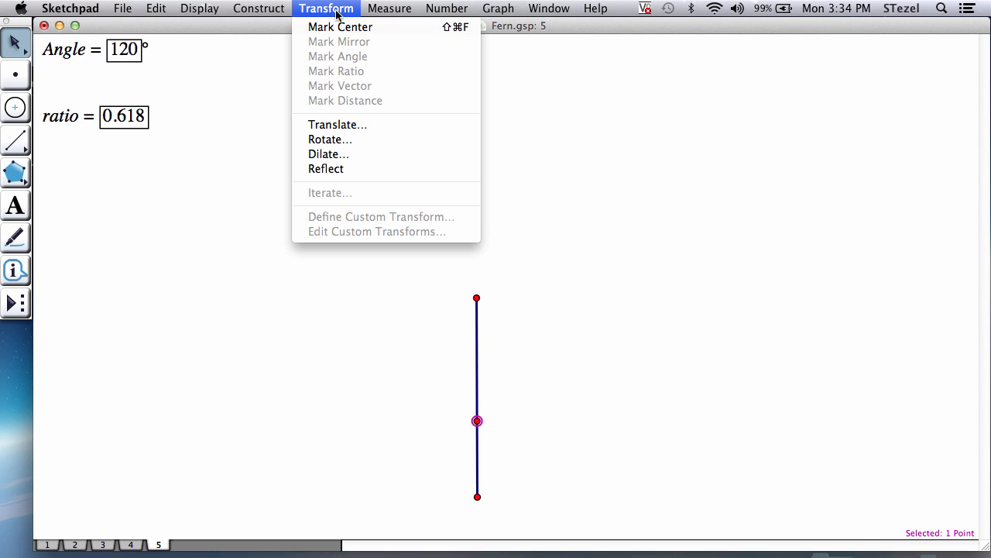
left_click(343, 141)
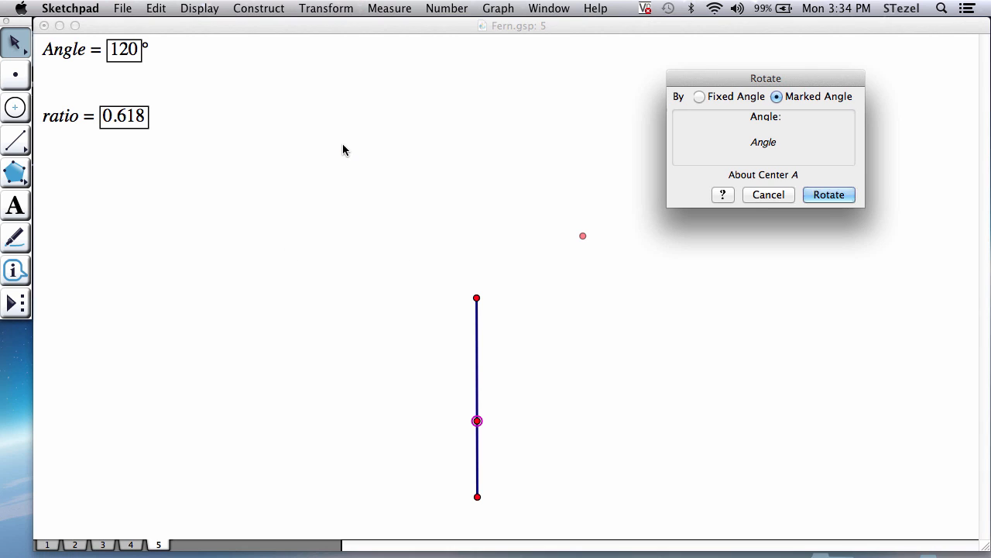
left_click(836, 195)
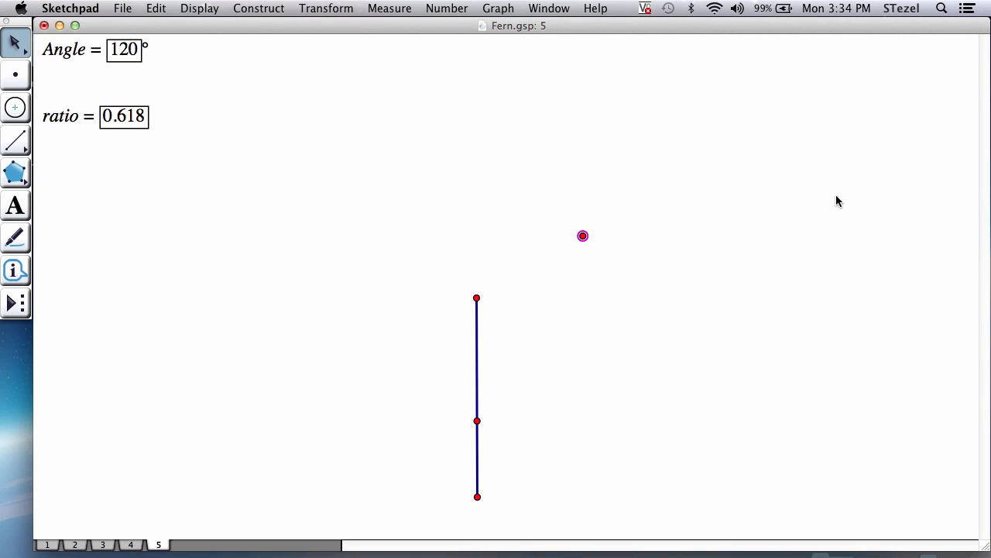
left_click(709, 288)
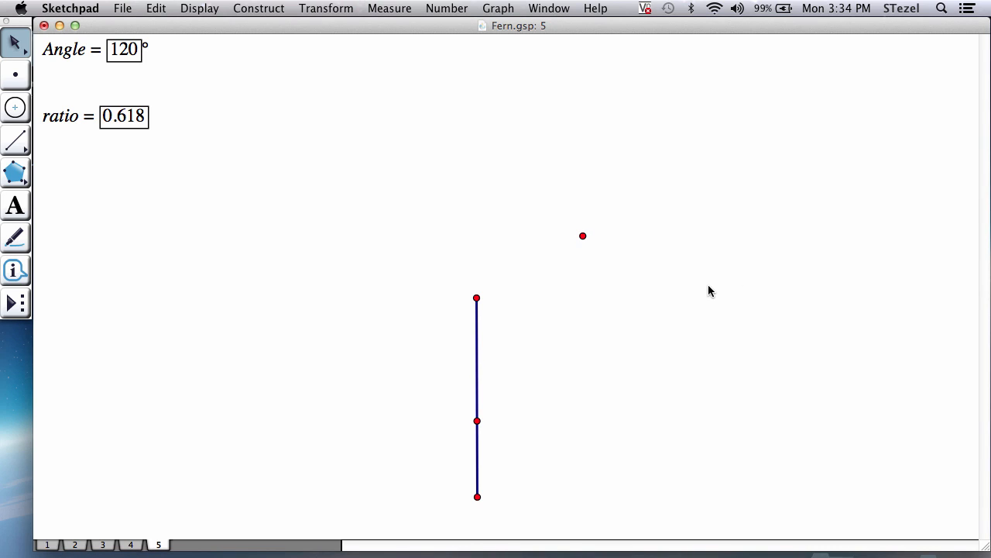
Mark the trunk segment as the mirror and reflect the rotated point across it.
left_click(479, 324)
left_click(569, 192)
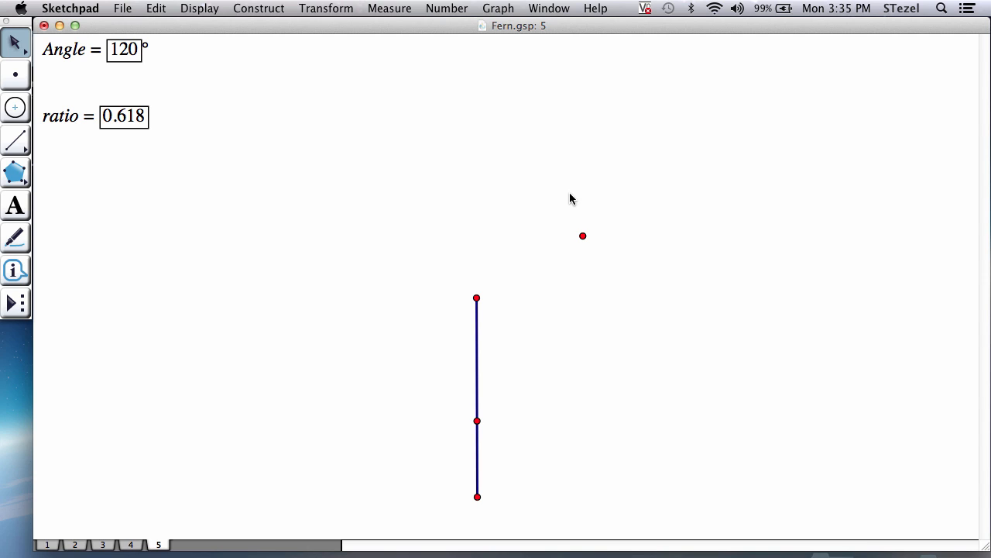
left_click_drag(560, 188, 621, 279)
left_click(321, 8)
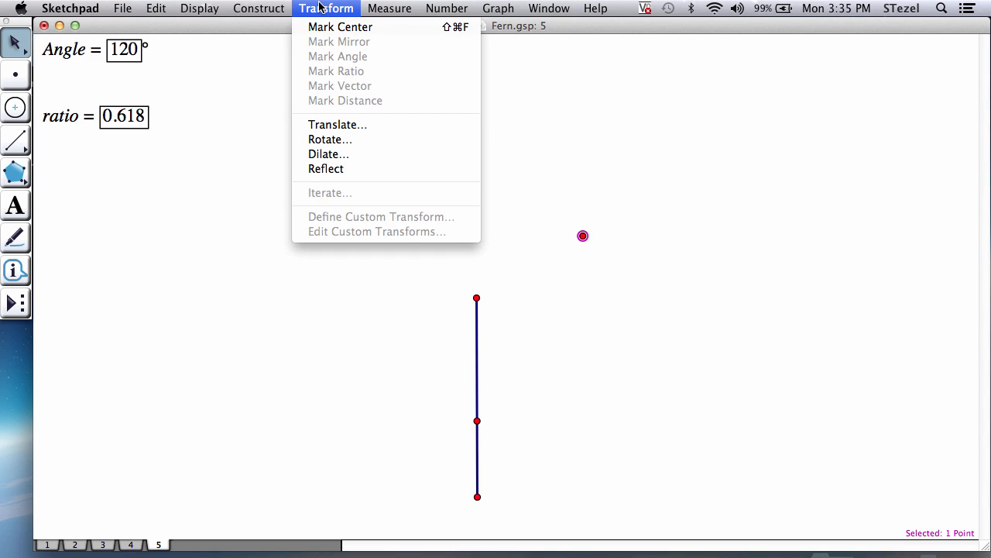
left_click(340, 168)
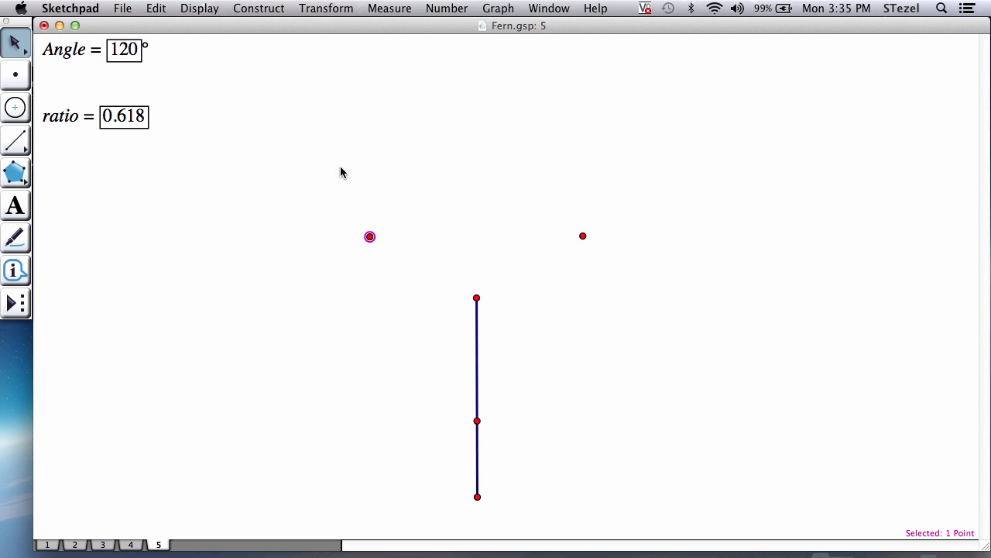
Draw two branch segments joining the trunk's upper endpoint to the rotated point and its reflection, and clear the selection.
left_click(16, 141)
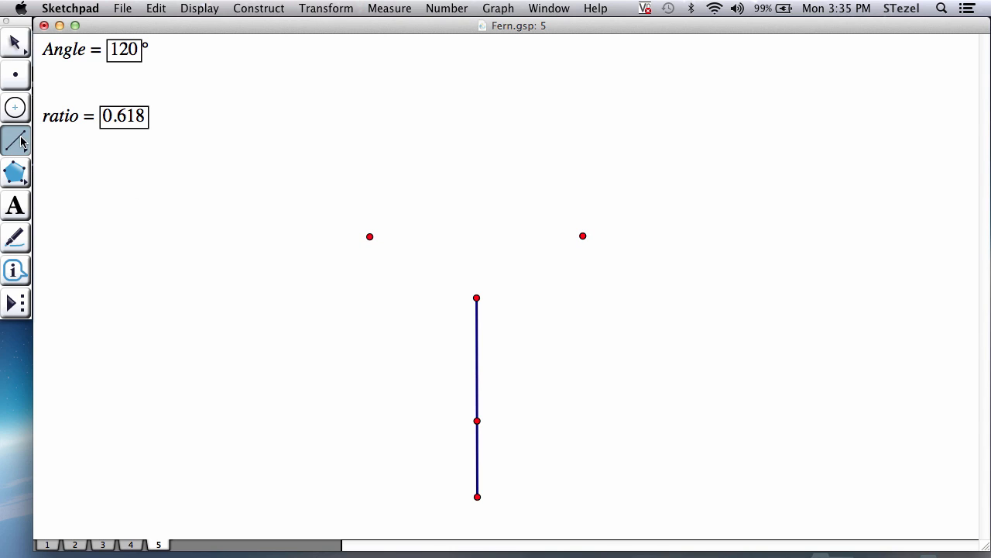
left_click_drag(369, 236, 584, 237)
left_click(13, 42)
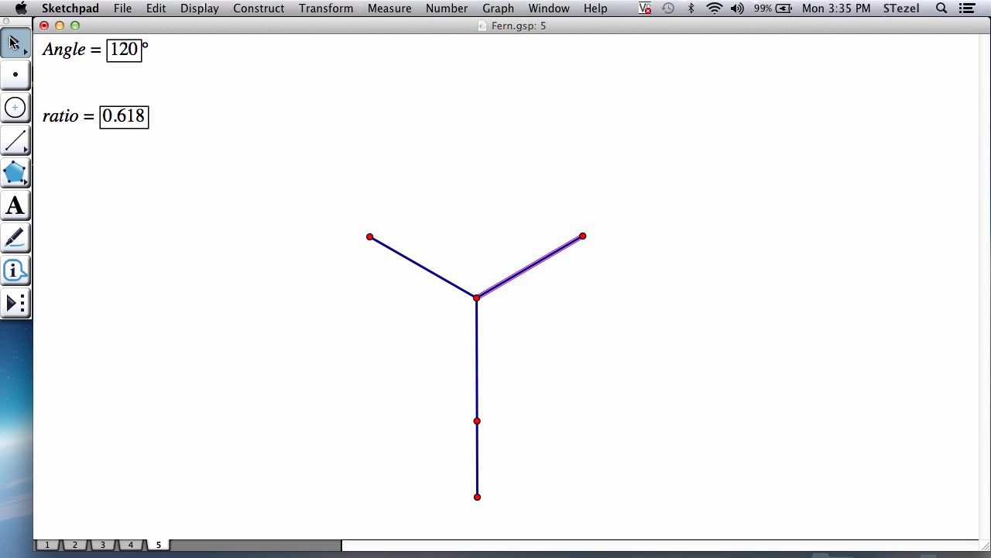
left_click(181, 192)
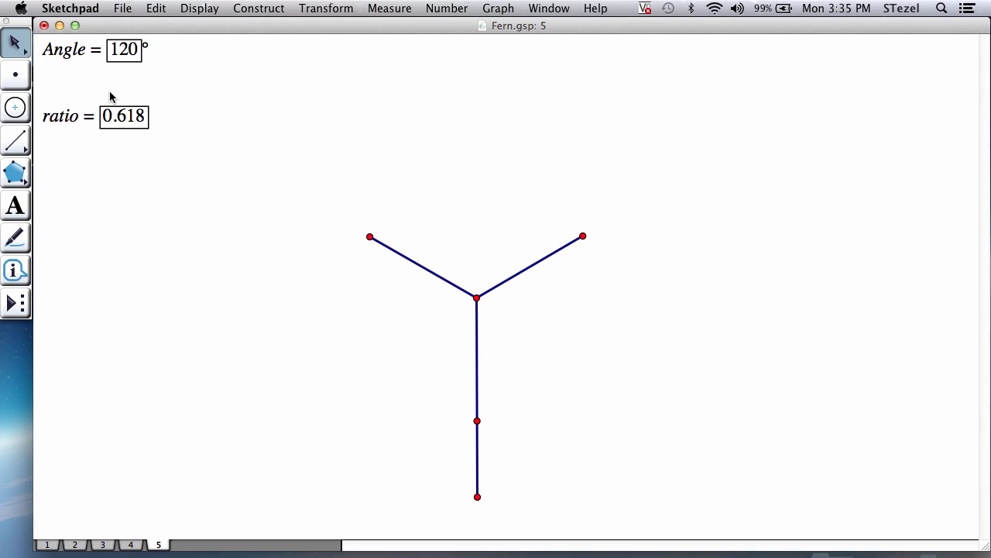
Set the Angle parameter to 90° and deselect it.
left_click(79, 51)
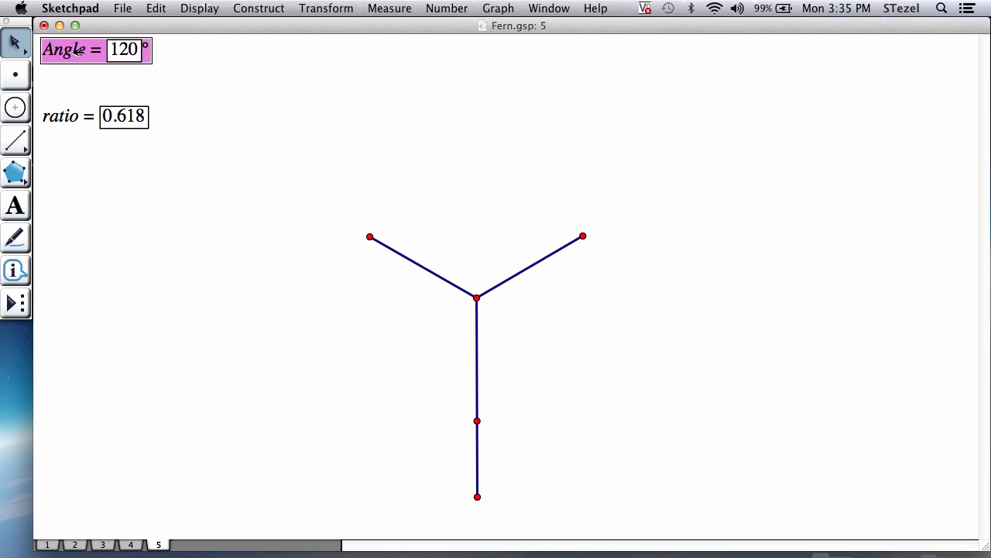
double_click(114, 49)
left_click(114, 49, "shift")
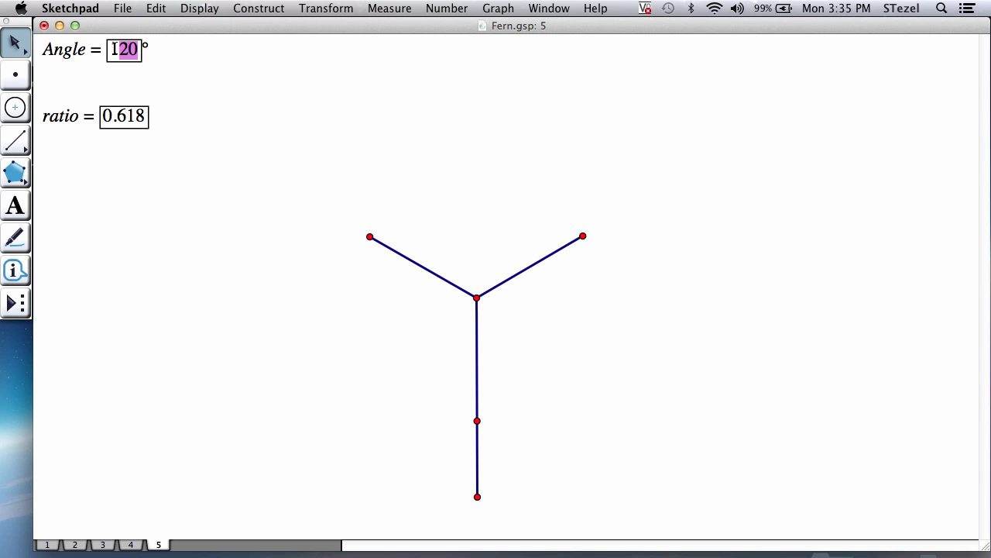
double_click(114, 49)
type("90")
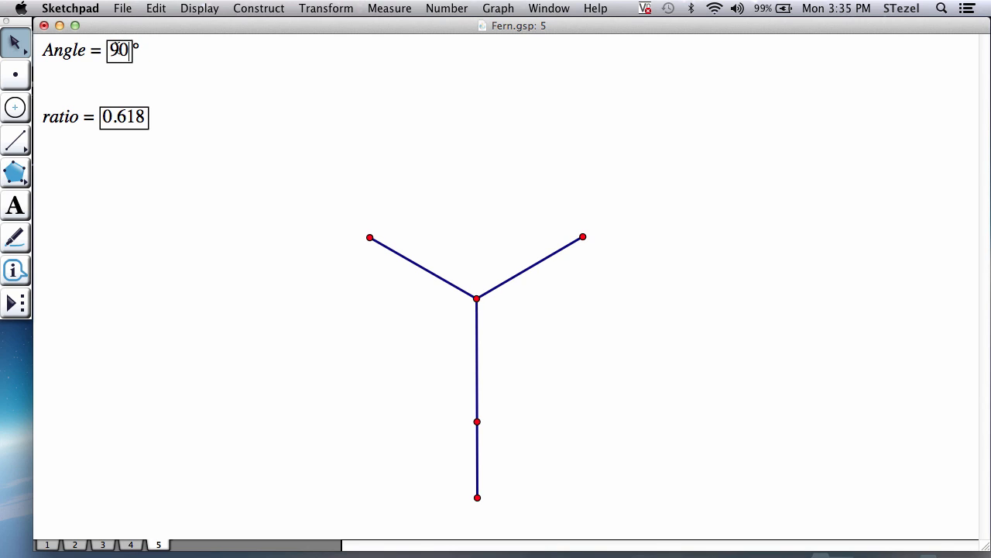
key("Return")
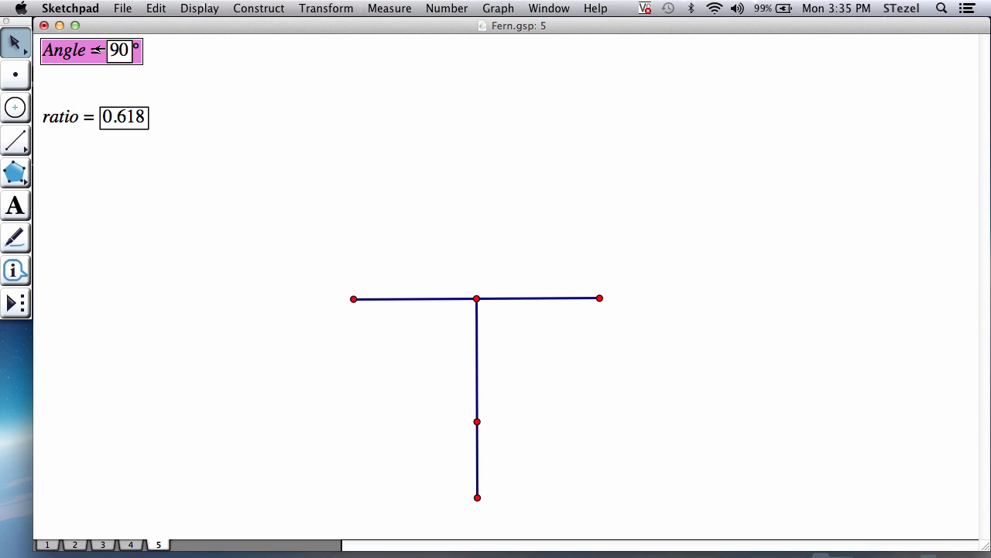
key("Escape")
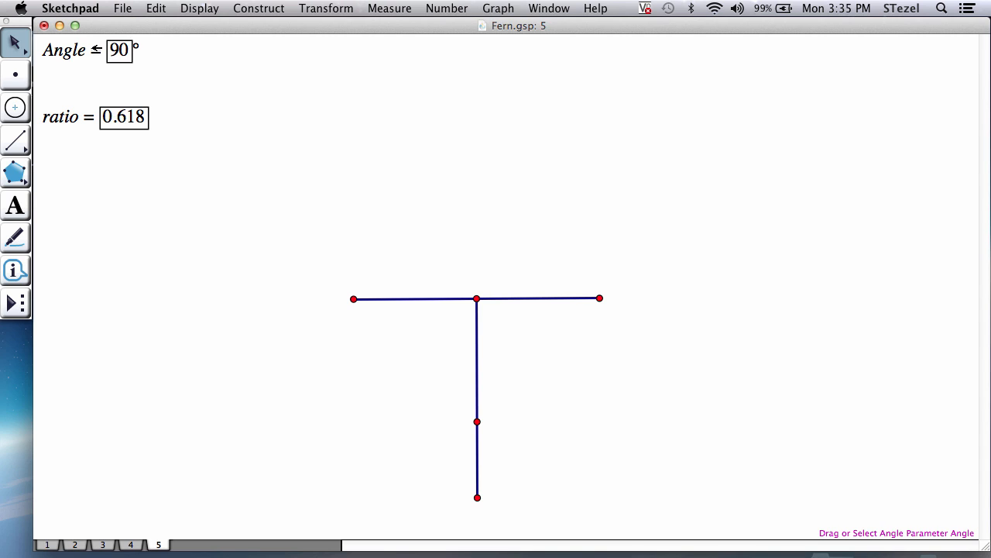
Raise the Angle parameter in increments to 185°, lower it back to 130°, and deselect it.
left_click(97, 49)
key("plus")
key("plus")
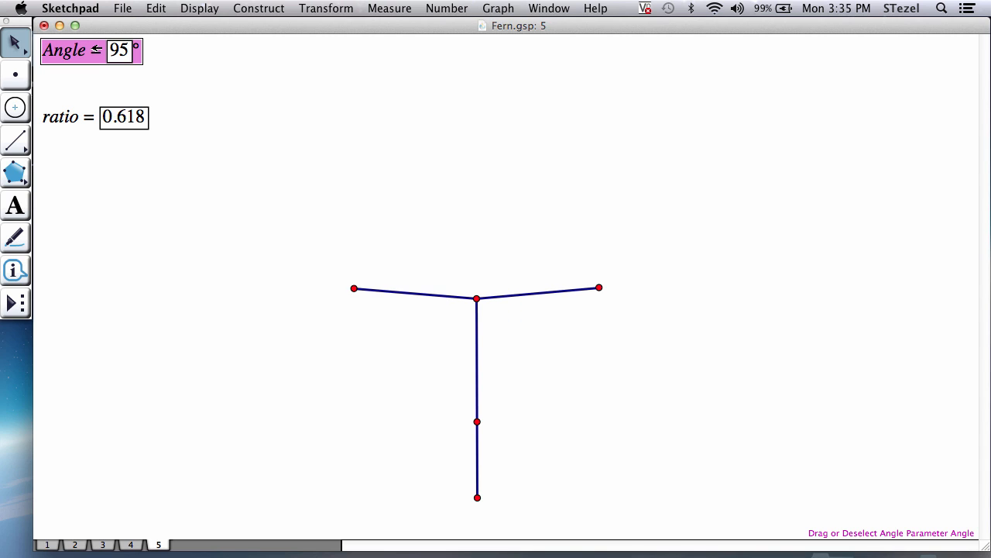
key("plus")
key("plus")
key("plus")
key("plus")
key("plus")
key("plus")
key("plus")
key("plus")
key("plus")
key("plus")
key("plus")
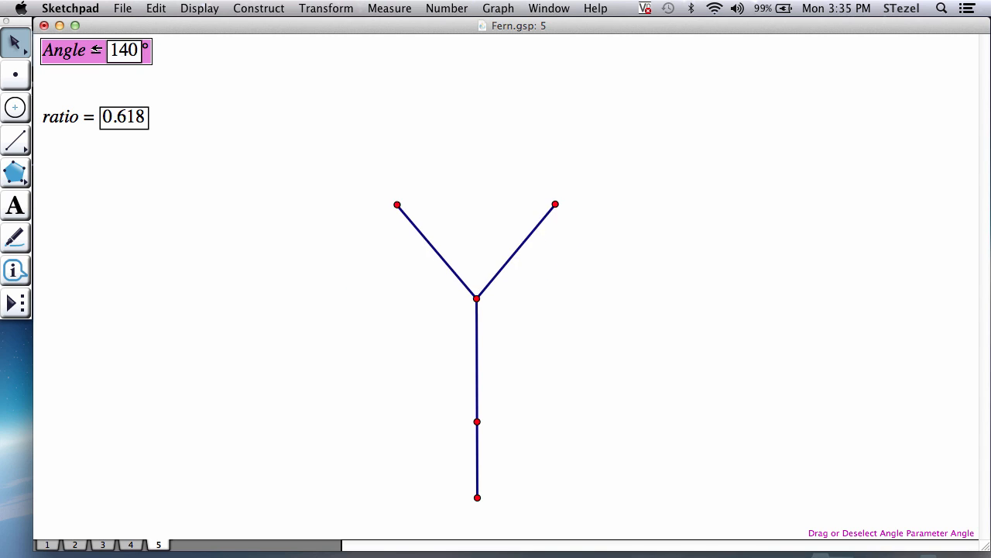
key("plus")
key("plus")
key("plus")
key("plus")
key("plus")
key("plus")
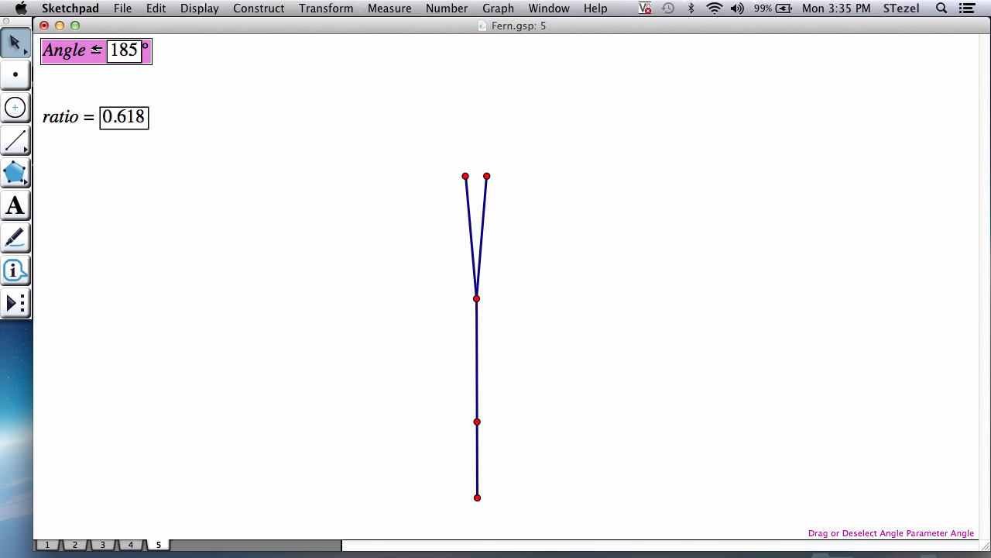
key("minus")
key("minus")
key("minus")
key("minus")
key("minus")
key("minus")
key("minus")
key("minus")
key("minus")
key("minus")
key("minus")
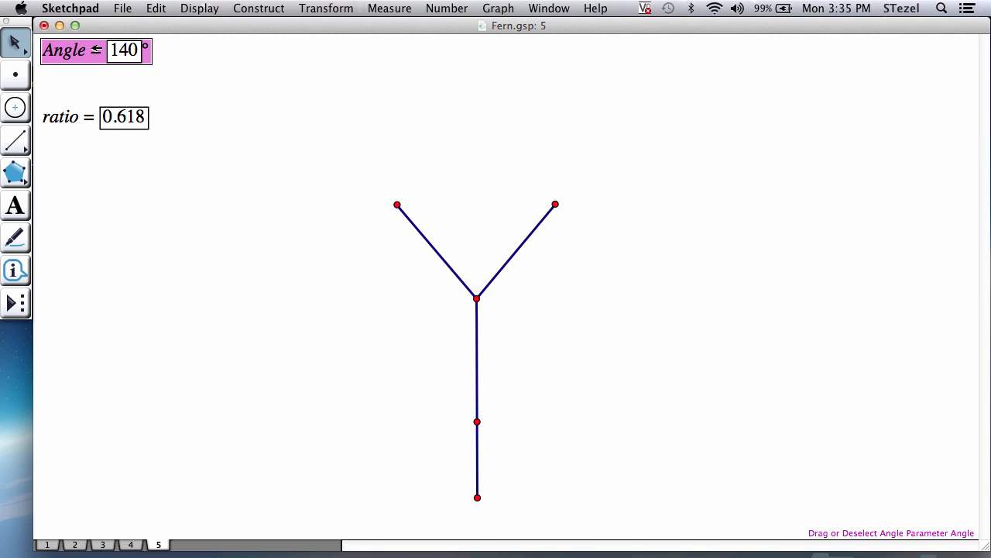
left_click(285, 266)
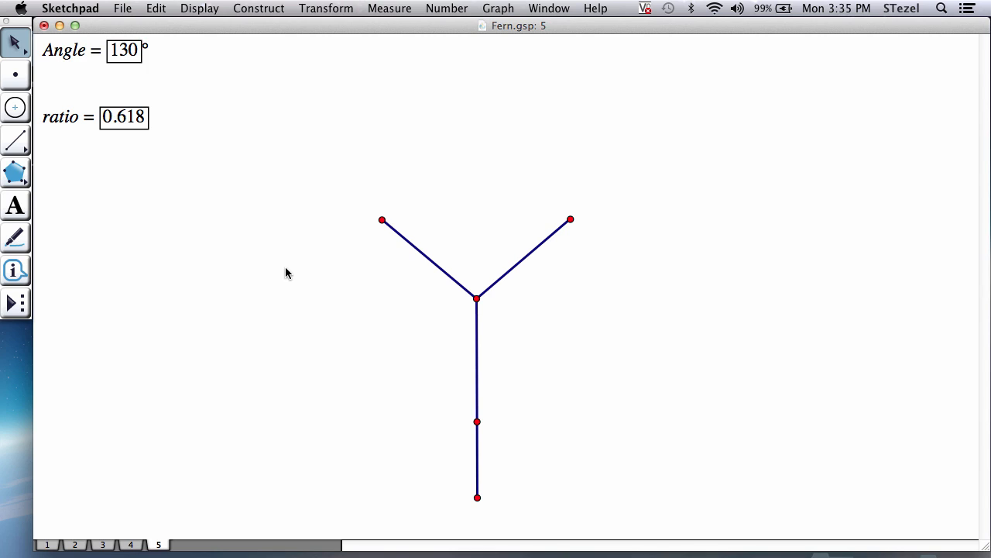
left_click(88, 51)
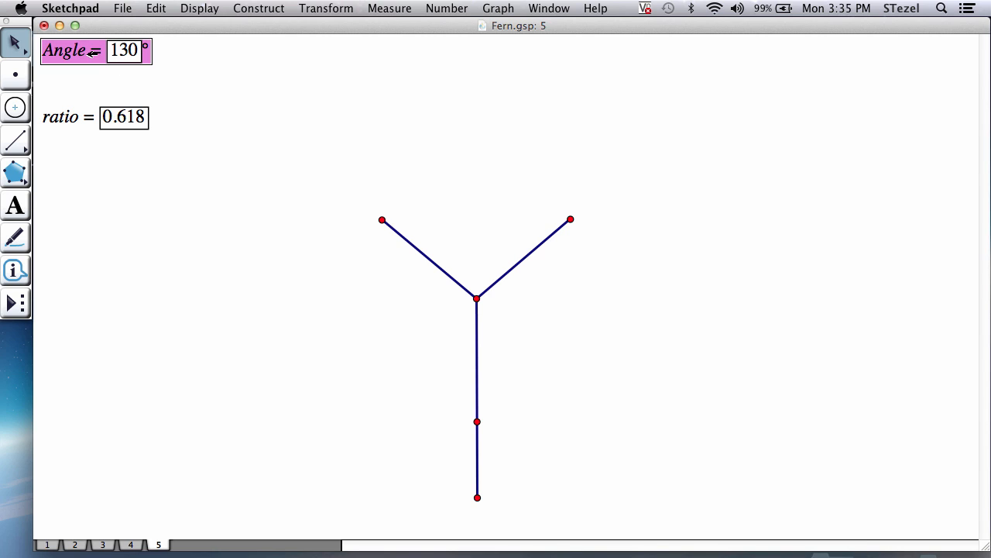
left_click(226, 132)
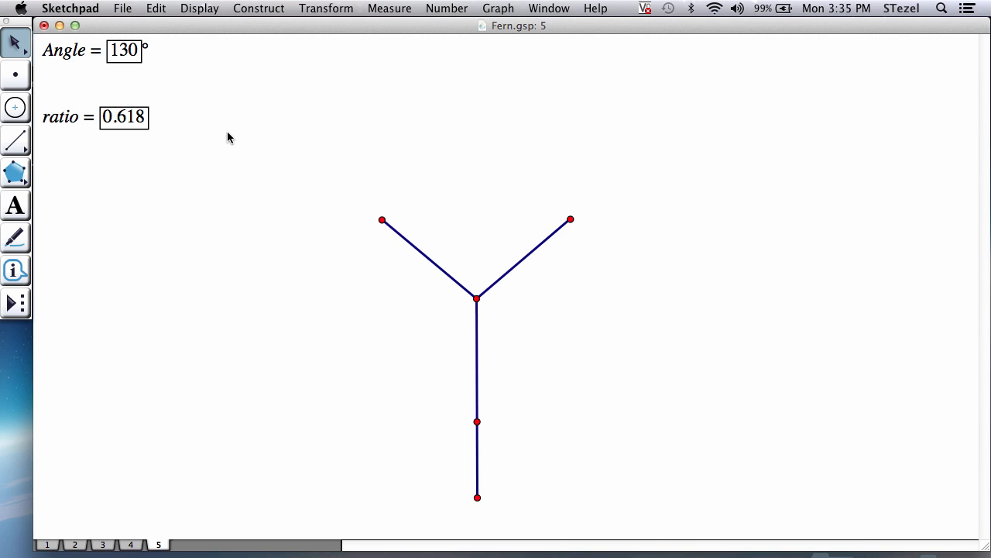
Hide the dilated point partway along the trunk.
left_click(477, 421)
left_click(242, 8)
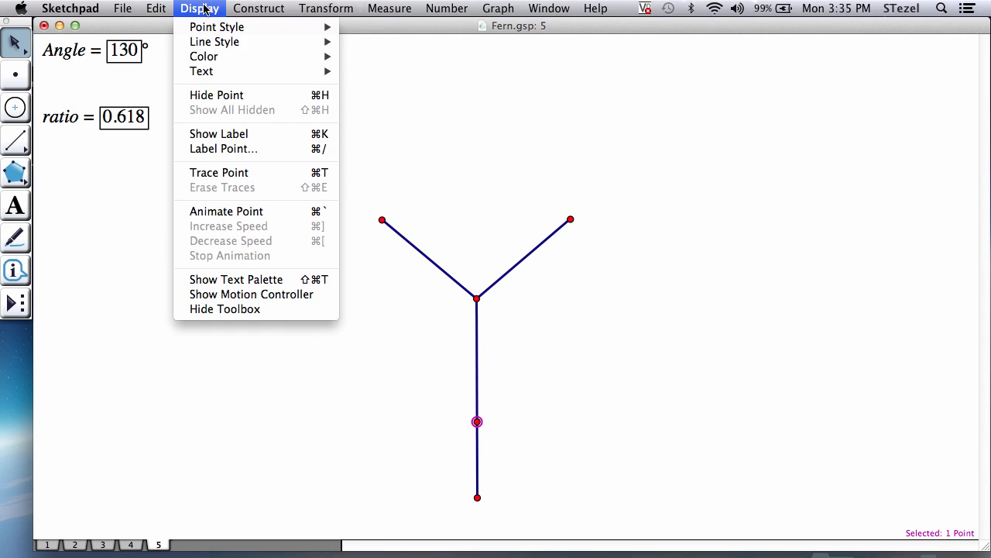
left_click(216, 96)
left_click(256, 182)
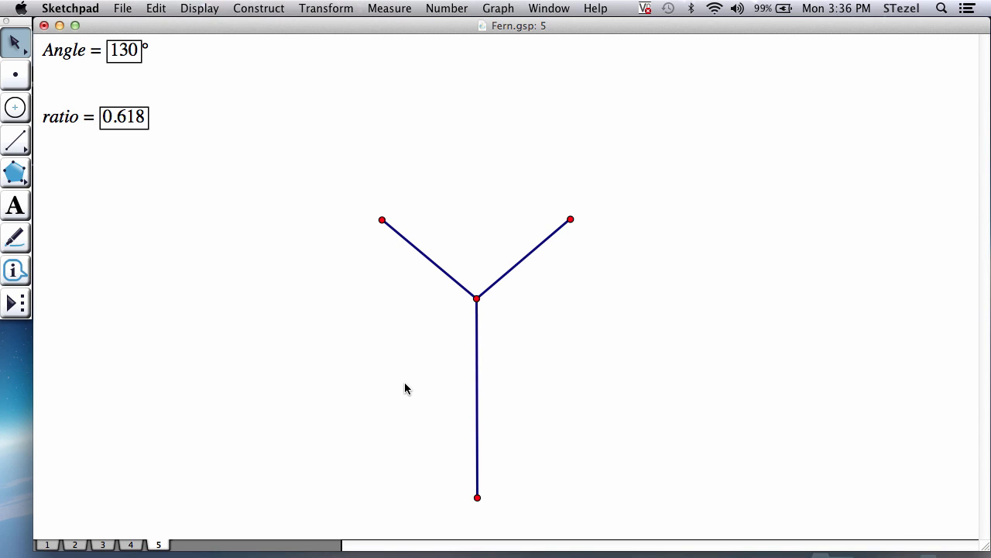
Set up an iteration of the trunk's endpoints that maps B to A and A to the left branch tip B'''.
left_click(477, 497)
left_click(477, 299)
left_click(338, 6)
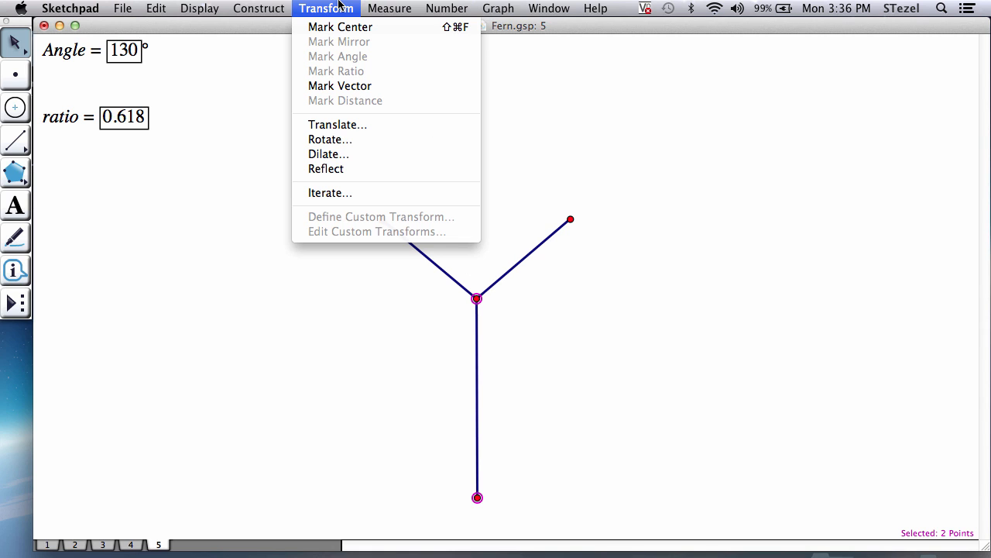
left_click(345, 192)
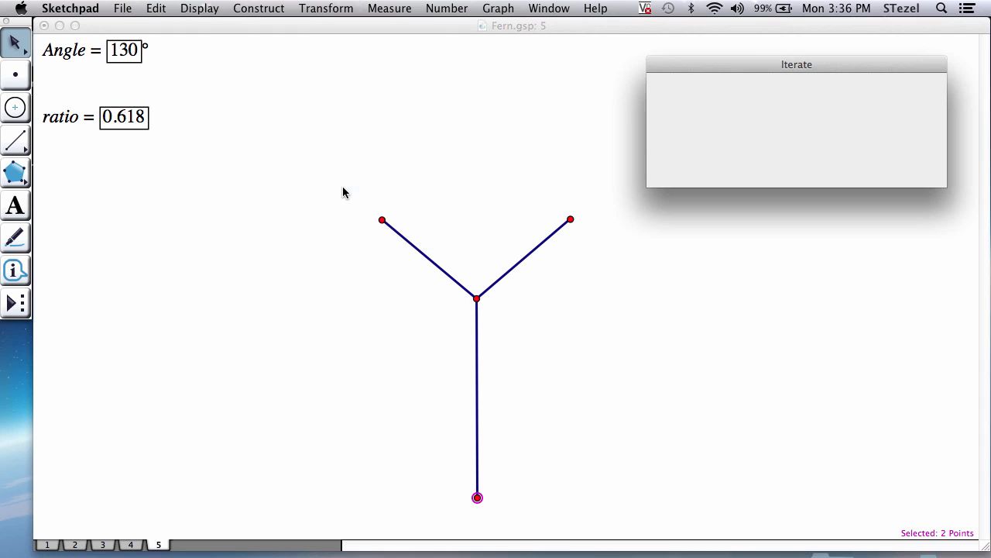
left_click(477, 299)
left_click(382, 220)
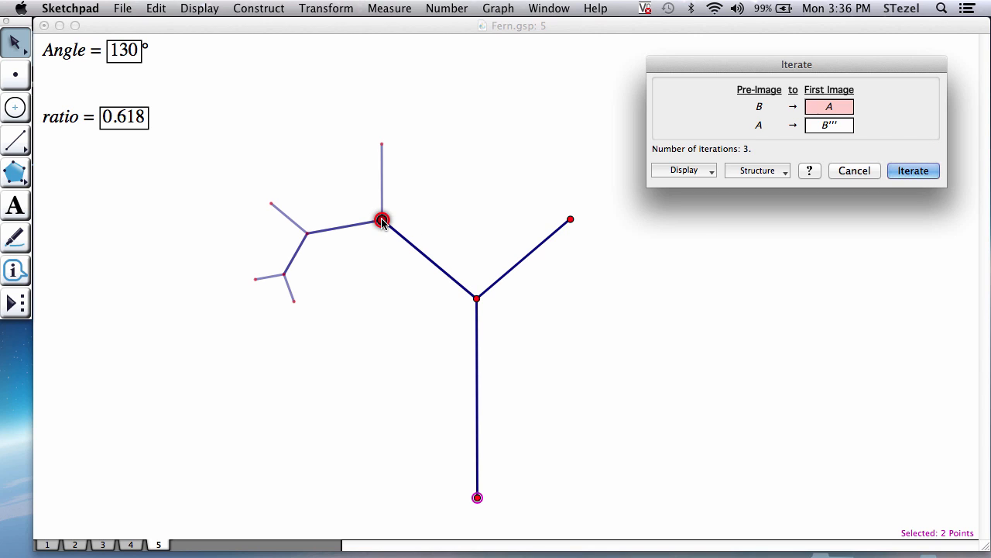
Add a second iteration map that sends B to A and A to the right branch tip B''.
left_click(757, 170)
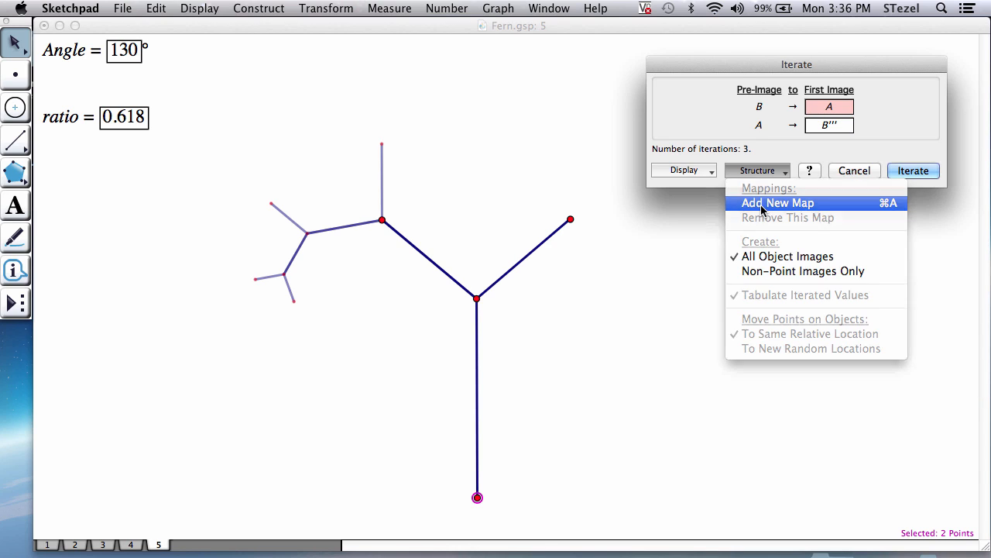
left_click(763, 203)
left_click(477, 299)
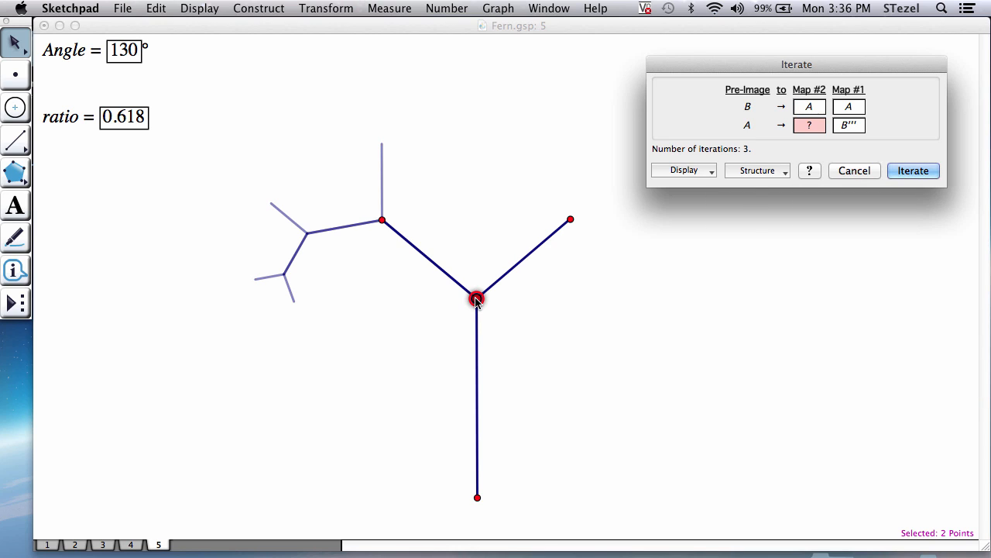
left_click(570, 220)
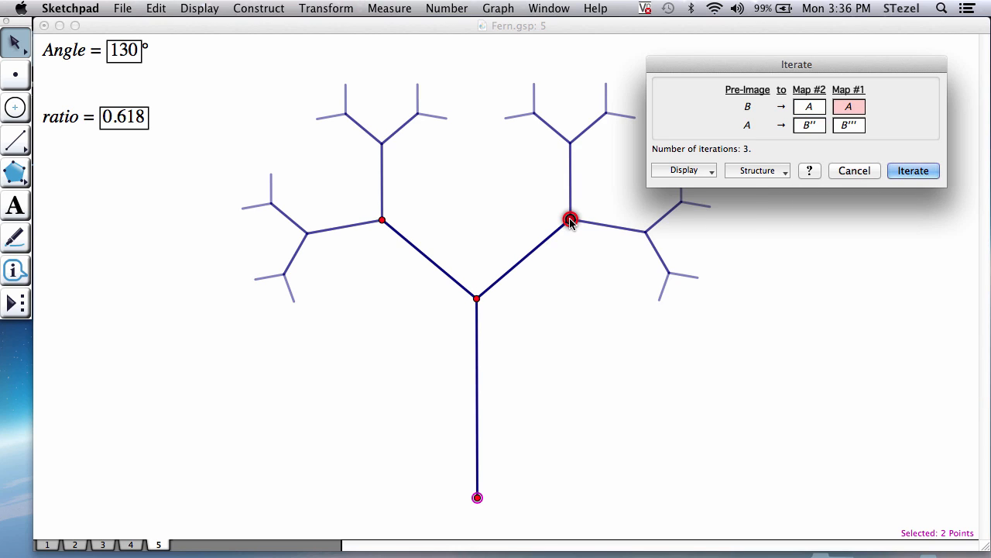
Increase the number of iterations to 10, create the two-map iteration of the branches, and deselect it.
left_click(686, 172)
left_click(692, 204)
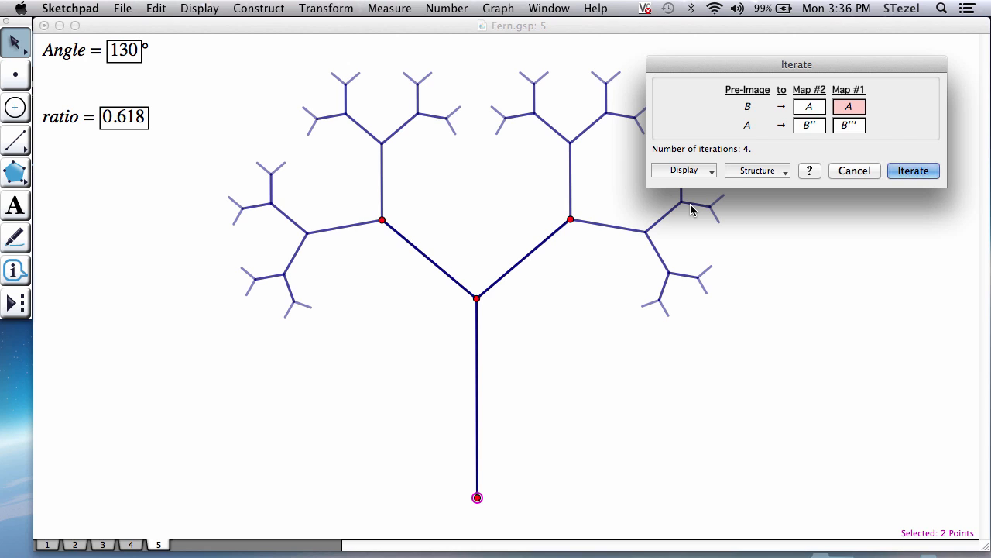
key("plus")
key("plus")
key("plus")
key("plus")
key("plus")
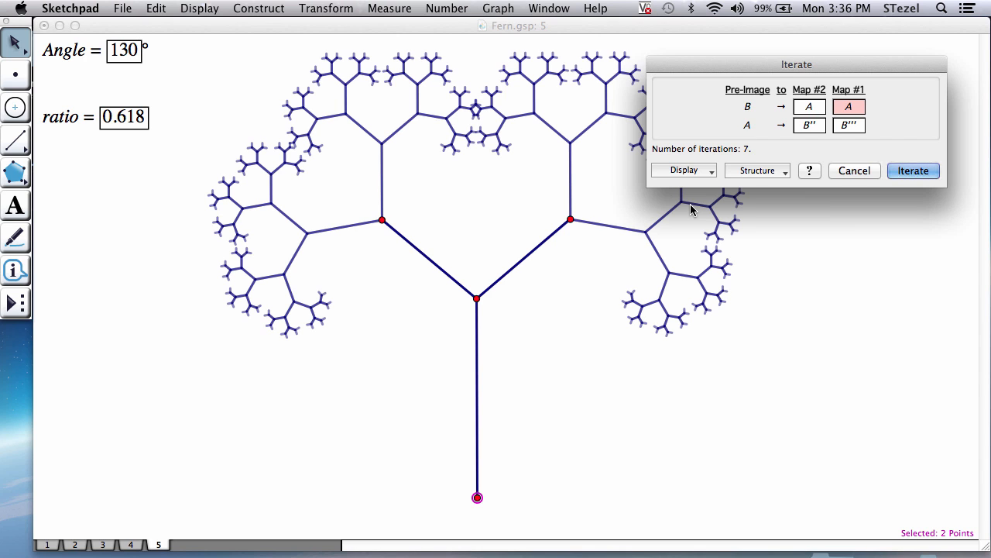
key("plus")
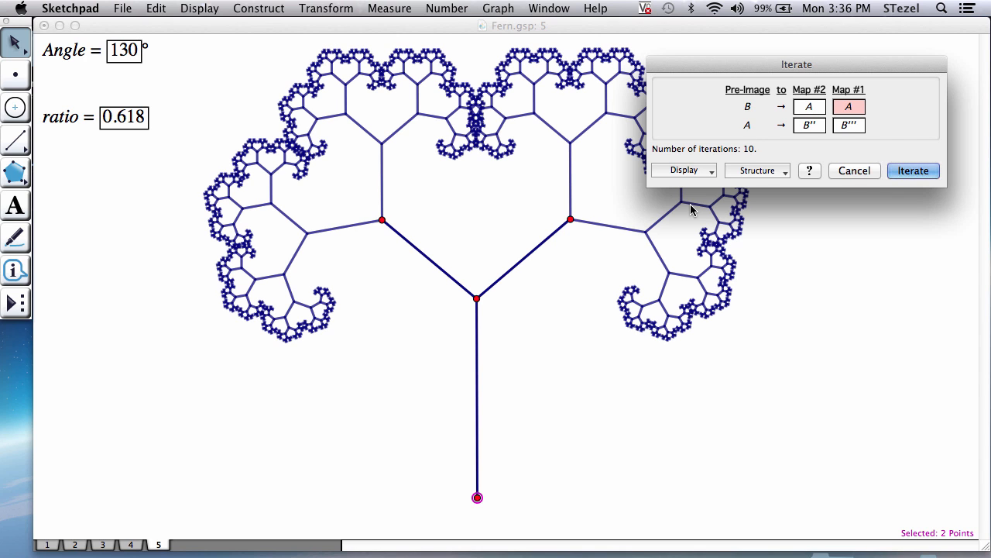
left_click(914, 172)
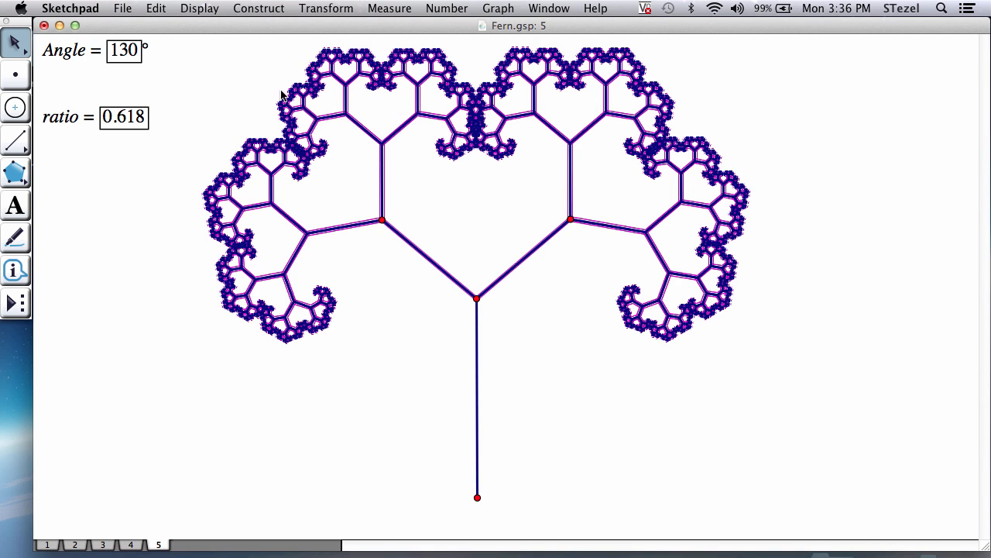
left_click(226, 76)
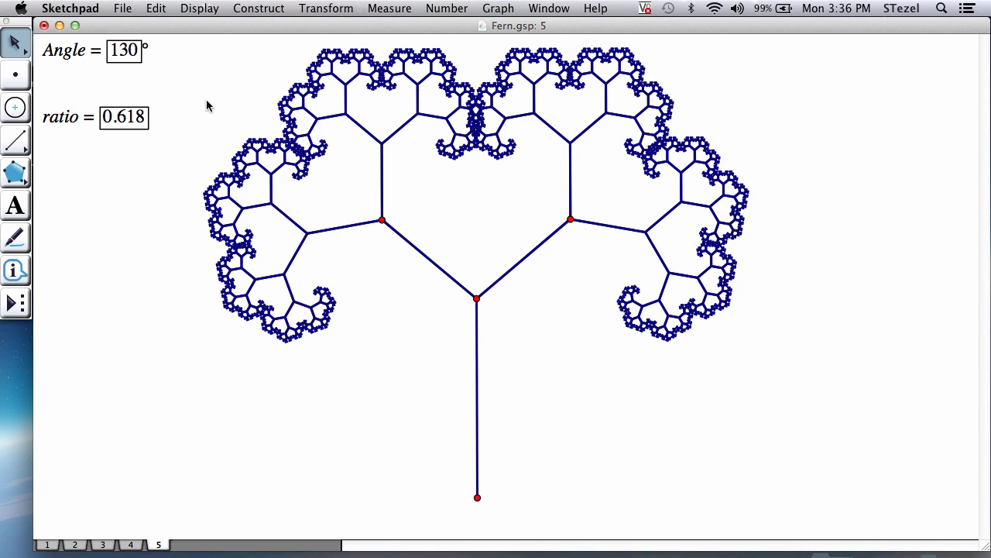
Set the line style of the whole tree, leaving out the Angle and ratio parameters, to Thin.
left_click_drag(201, 95, 375, 289)
left_click(449, 219)
key("super+a")
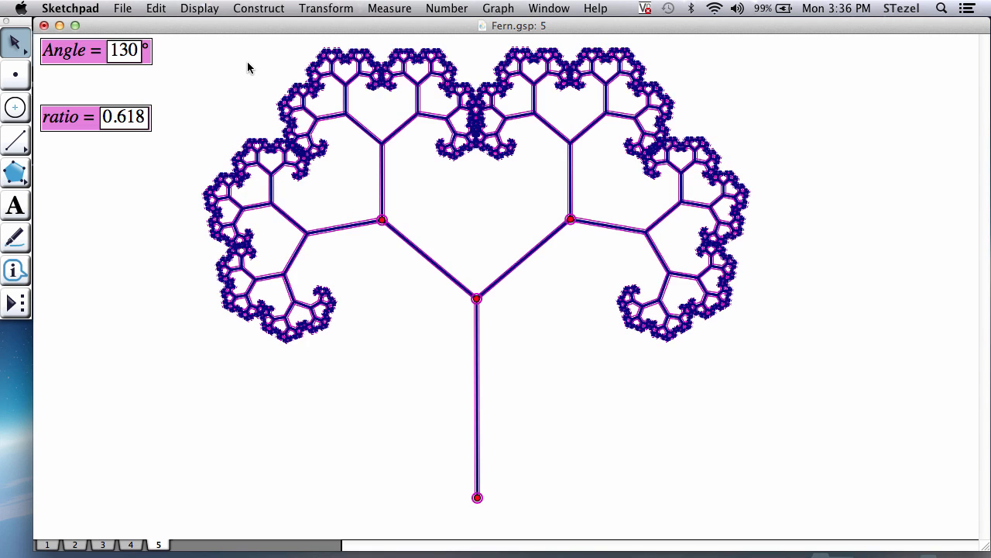
left_click(78, 51, "shift")
left_click(68, 117, "shift")
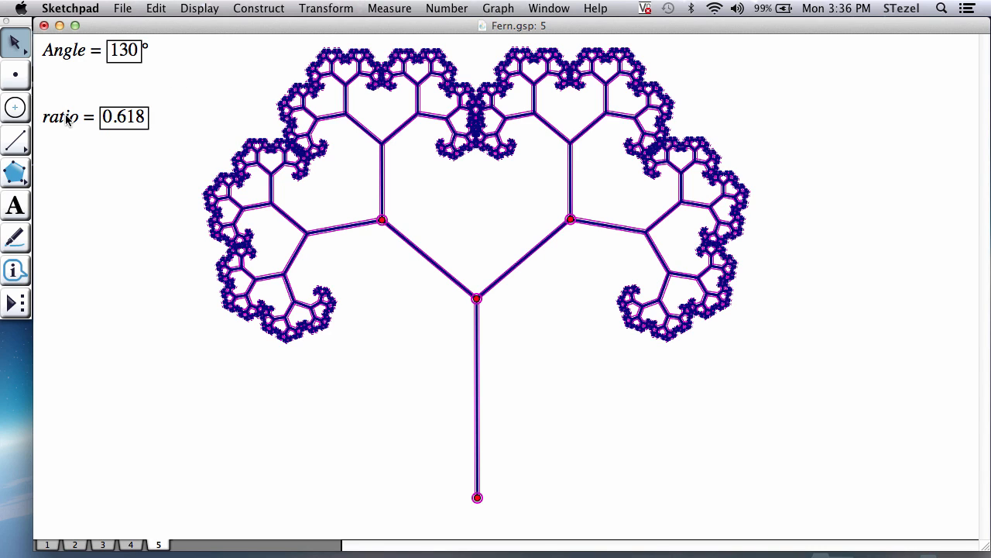
left_click(192, 7)
mouse_move(278, 42)
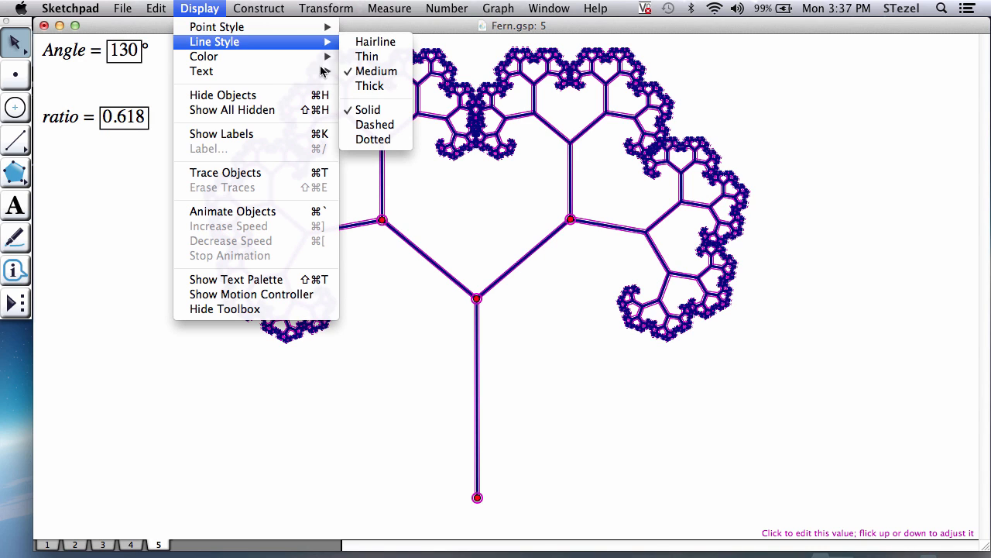
left_click(357, 62)
left_click(453, 200)
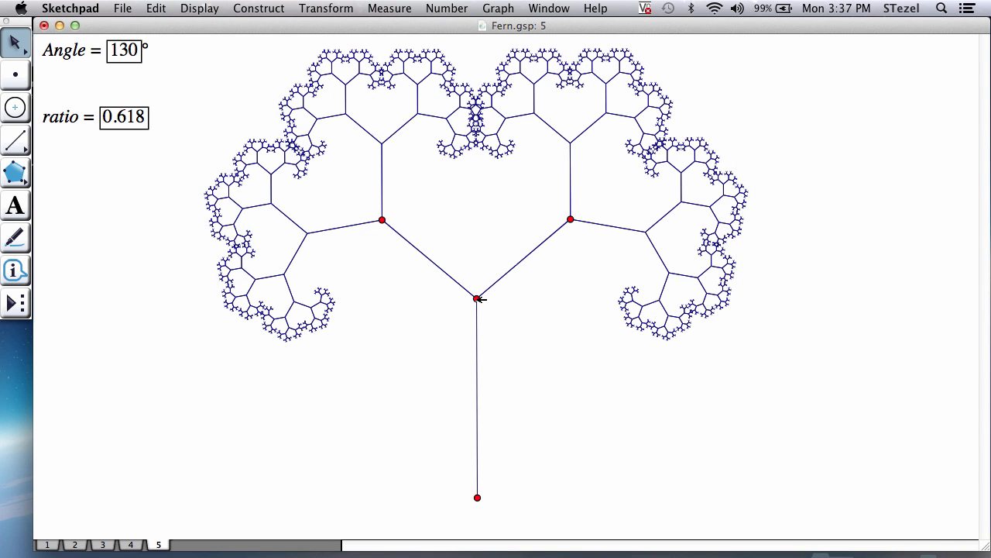
Raise the Angle parameter in increments to 165° and lower the trunk's upper endpoint to make a shorter, upright trunk.
mouse_move(477, 298)
left_mouse_down()
mouse_move(475, 343)
mouse_move(473, 308)
left_mouse_up()
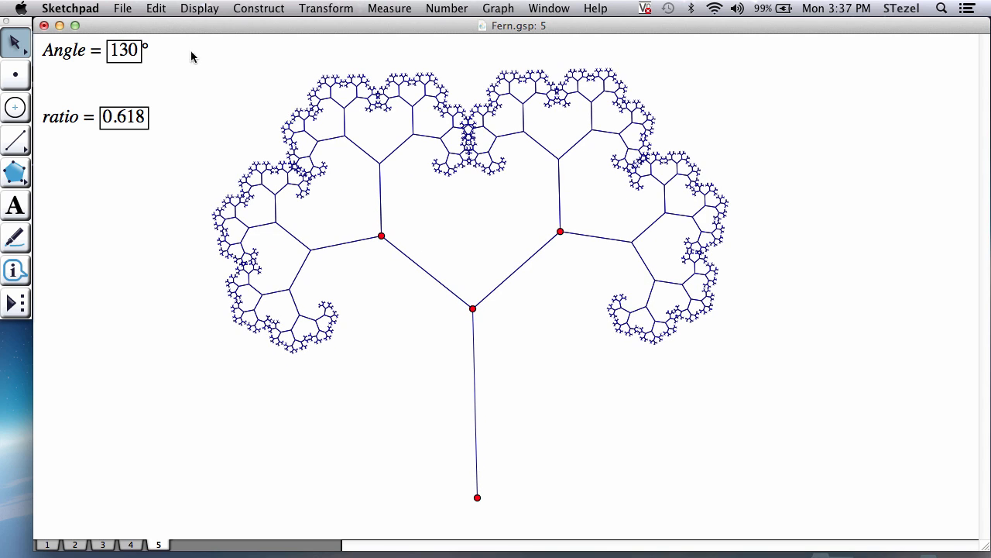
left_click(72, 51)
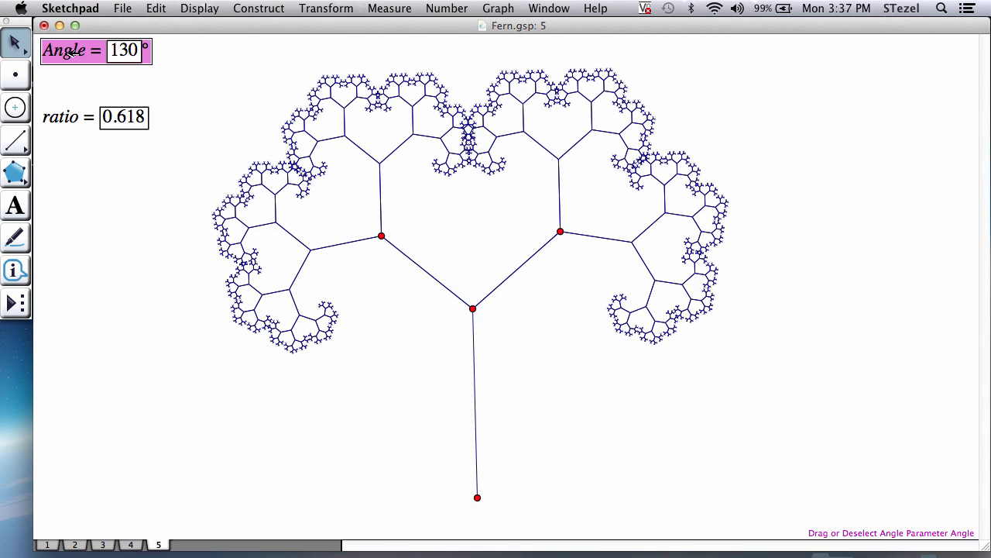
key("plus")
key("plus")
key("plus")
key("plus")
key("plus")
key("plus")
key("plus")
key("plus")
key("plus")
key("plus")
key("plus")
key("plus")
key("plus")
key("plus")
key("plus")
key("plus")
key("plus")
key("plus")
key("plus")
key("plus")
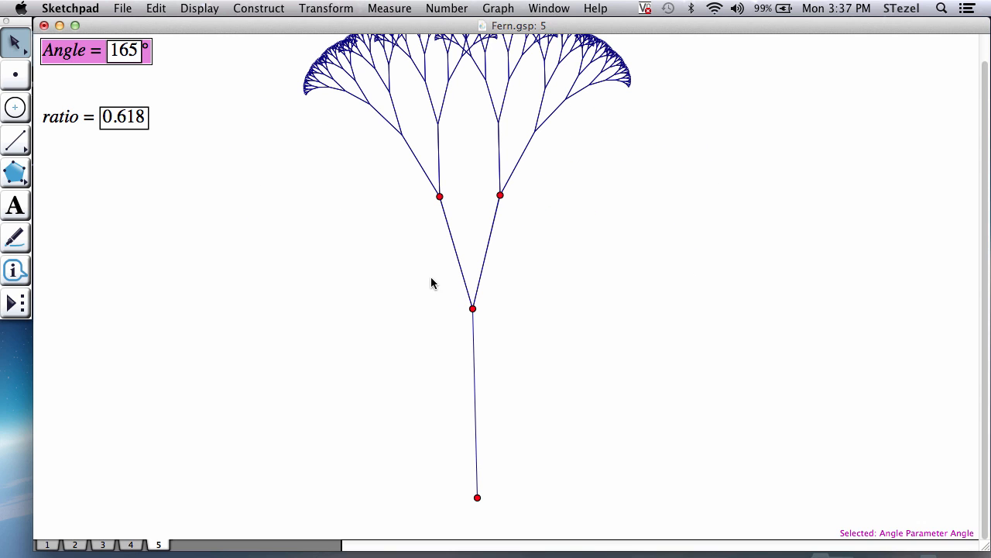
left_click_drag(473, 309, 482, 353)
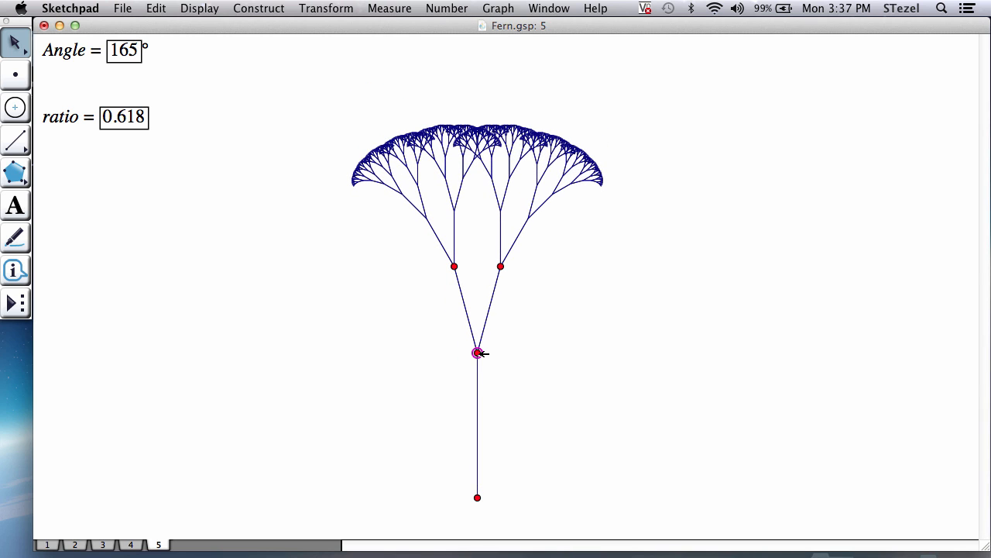
Select the Angle parameter and adjust it in increments to 175°.
left_click(69, 52)
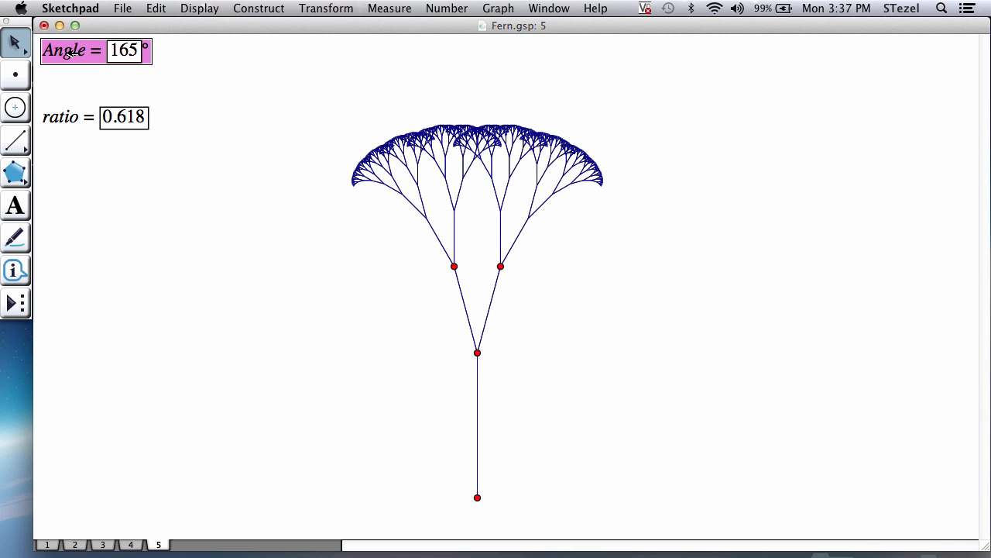
key("plus")
key("plus")
key("plus")
key("plus")
key("plus")
key("plus")
key("plus")
key("plus")
key("plus")
key("plus")
key("plus")
key("plus")
key("plus")
key("plus")
key("plus")
key("minus")
key("minus")
key("minus")
key("minus")
key("minus")
key("minus")
key("minus")
key("minus")
key("minus")
key("minus")
key("minus")
key("minus")
key("minus")
key("minus")
key("minus")
key("minus")
key("minus")
key("minus")
key("minus")
key("minus")
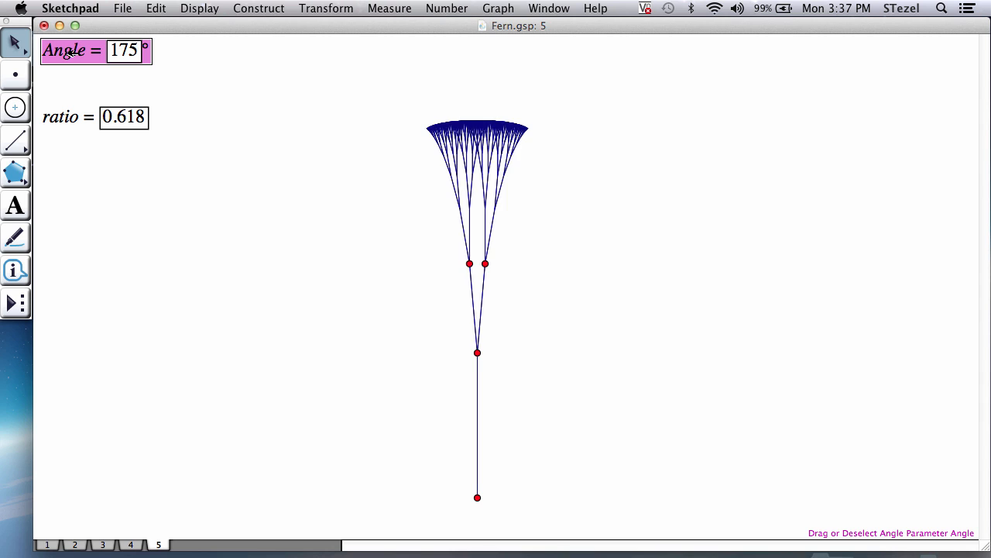
Lower the Angle parameter in increments through 130° and 80° down to 0°.
key("minus")
key("minus")
key("minus")
key("minus")
key("minus")
key("minus")
key("minus")
key("minus")
key("minus")
key("minus")
key("minus")
key("minus")
key("minus")
key("minus")
key("minus")
key("minus")
key("minus")
key("minus")
key("minus")
key("minus")
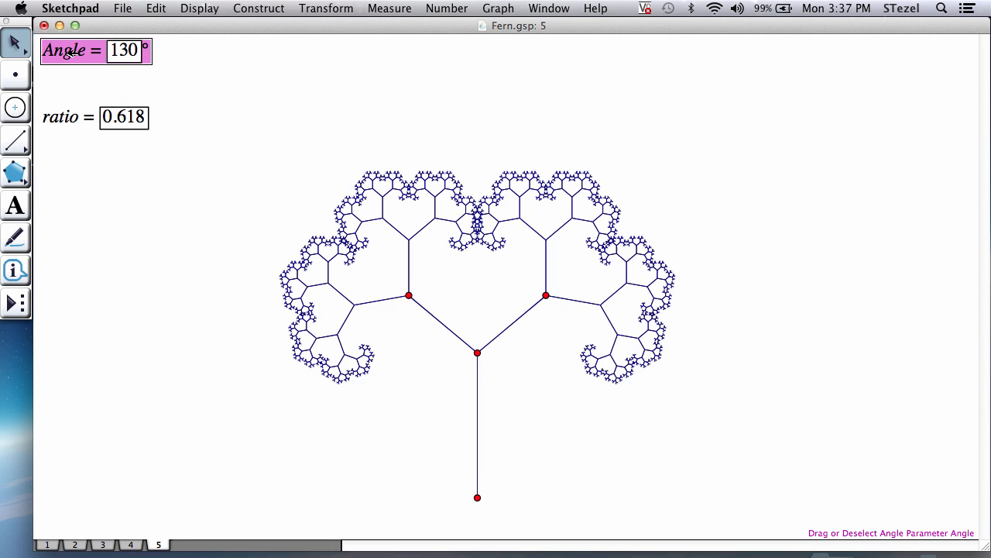
key("minus")
key("minus")
key("minus")
key("minus")
key("minus")
key("minus")
key("minus")
key("minus")
key("minus")
key("minus")
key("minus")
key("minus")
key("minus")
key("minus")
key("minus")
key("minus")
key("minus")
key("minus")
key("minus")
key("minus")
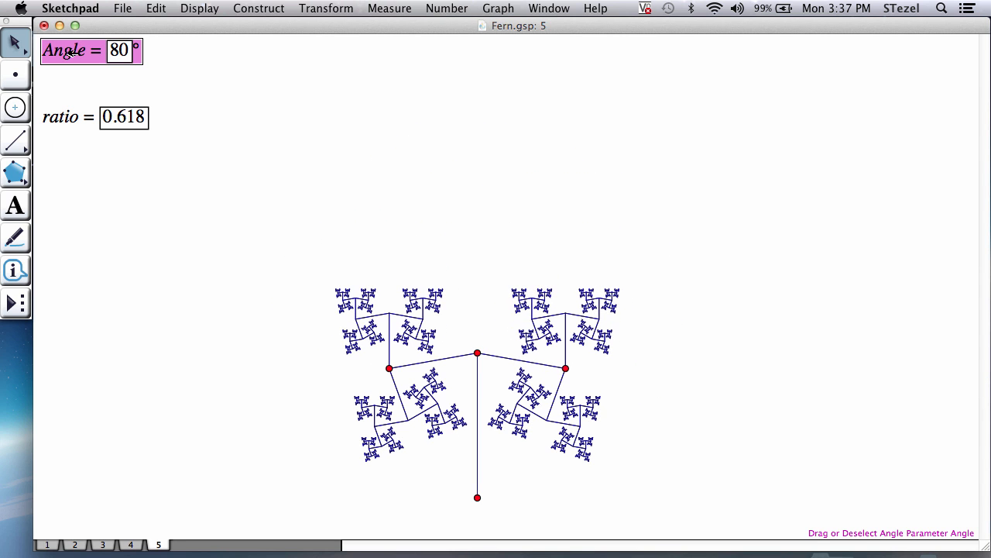
key("minus")
key("minus")
key("minus")
key("minus")
key("minus")
key("minus")
key("minus")
key("minus")
key("minus")
key("minus")
key("minus")
key("minus")
key("minus")
key("minus")
key("minus")
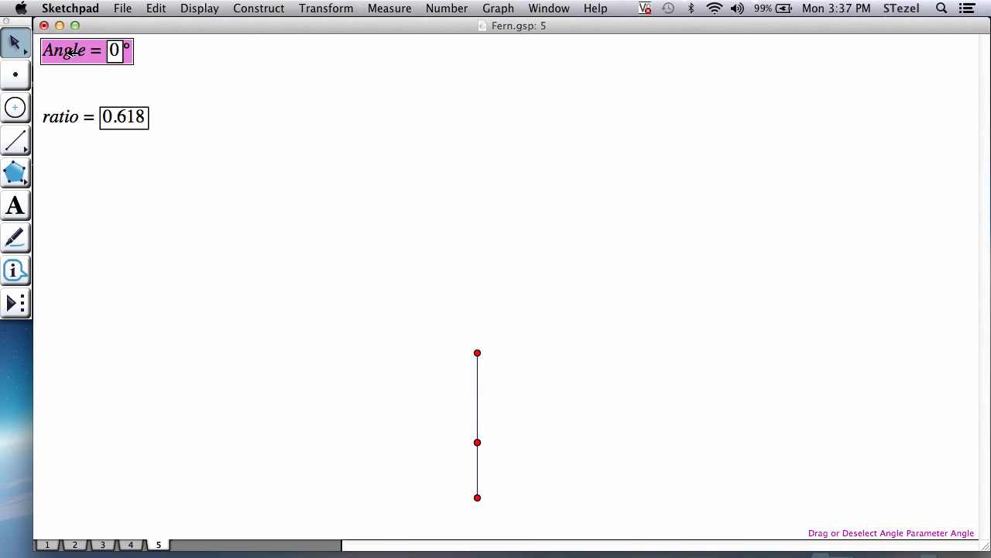
Raise the Angle parameter in increments to 140° and deselect it.
key("plus")
key("plus")
key("plus")
key("plus")
key("plus")
key("plus")
key("plus")
key("plus")
key("plus")
key("plus")
key("plus")
key("plus")
key("plus")
key("plus")
key("plus")
key("plus")
key("plus")
key("plus")
key("plus")
key("plus")
key("plus")
key("plus")
key("plus")
key("plus")
key("plus")
key("plus")
key("plus")
key("plus")
key("plus")
key("plus")
key("plus")
key("plus")
key("plus")
key("plus")
key("plus")
key("plus")
key("plus")
key("plus")
key("plus")
key("plus")
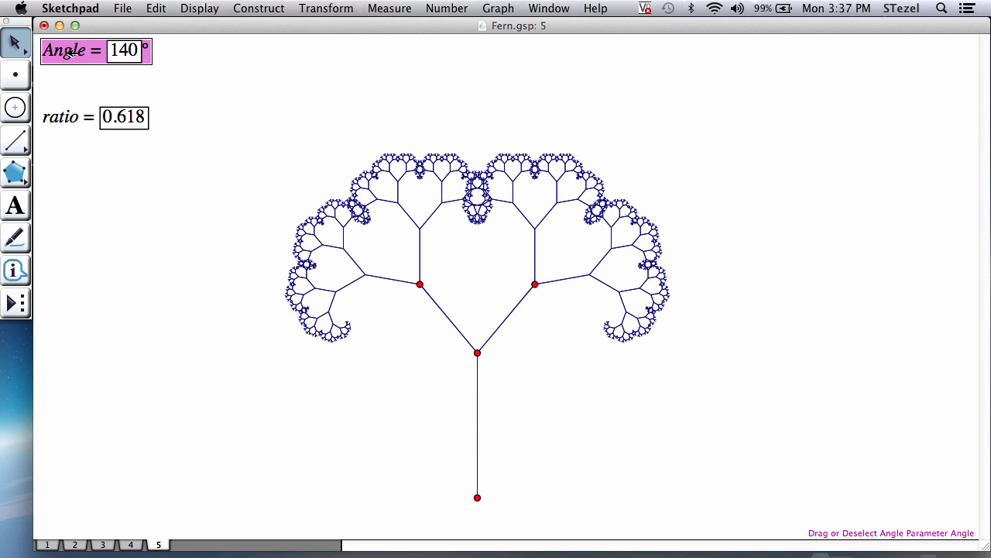
left_click(214, 105)
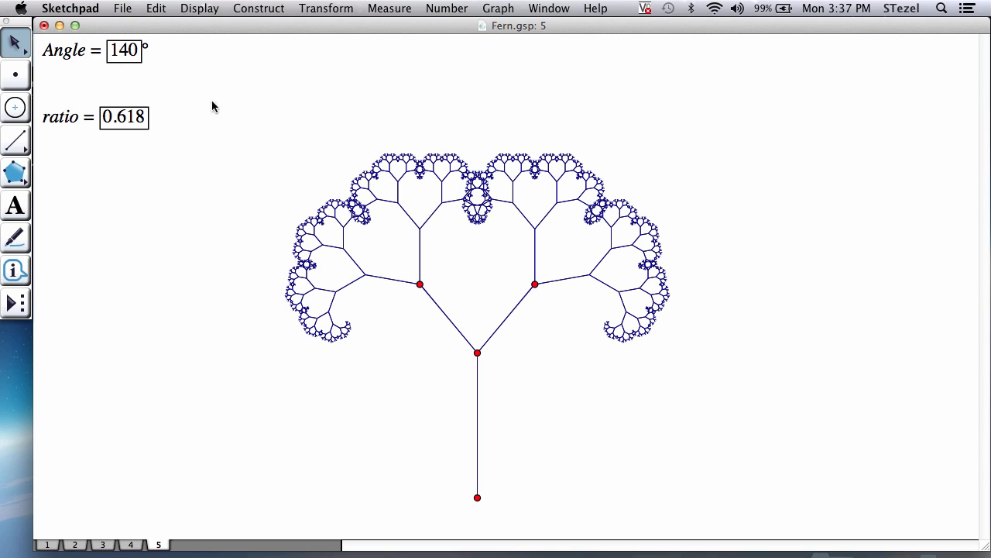
Select the ratio parameter and lower it in increments through 0.518 to 0.318.
left_click(69, 116)
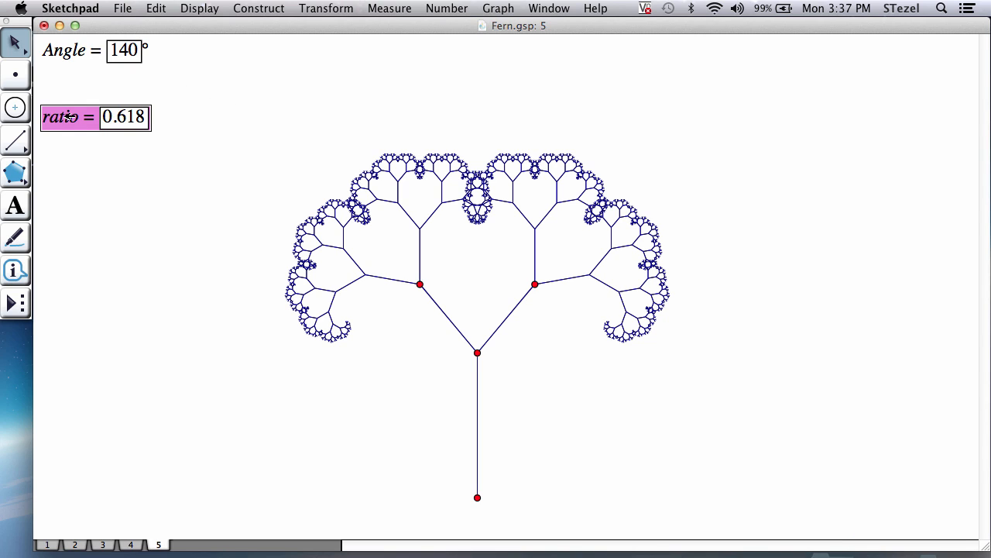
key("minus")
key("minus")
key("minus")
key("minus")
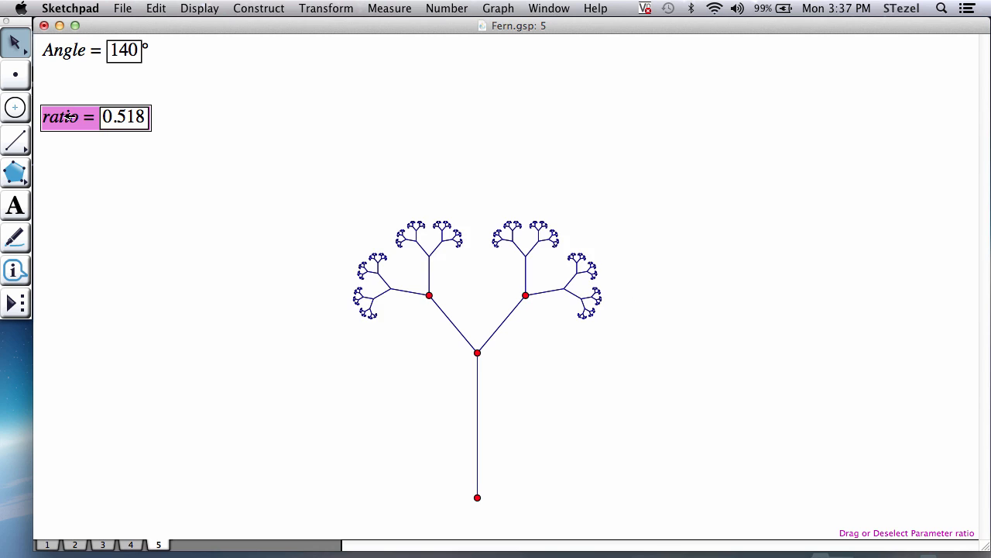
key("minus")
key("minus")
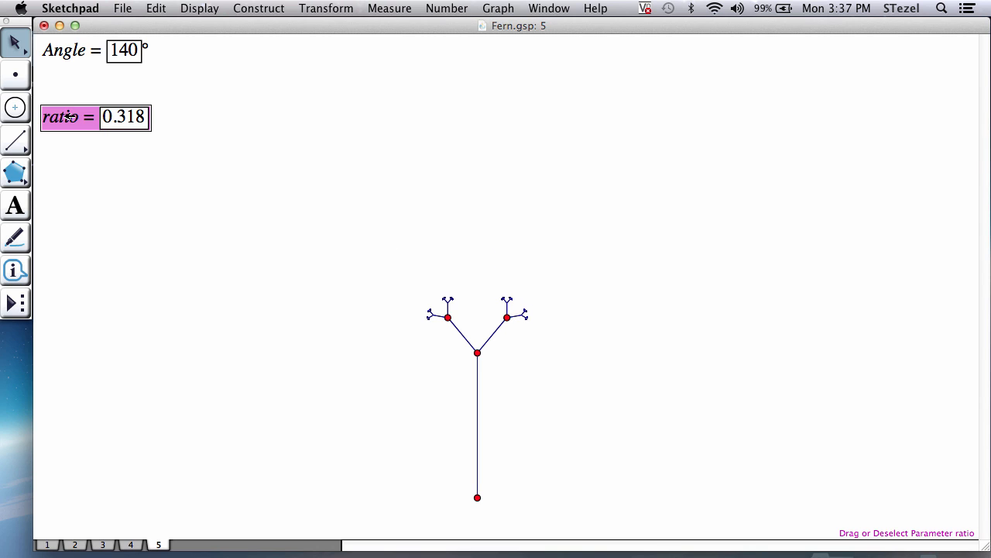
Raise the ratio parameter in increments to 0.668.
key("plus")
key("plus")
key("plus")
key("plus")
key("plus")
key("plus")
key("plus")
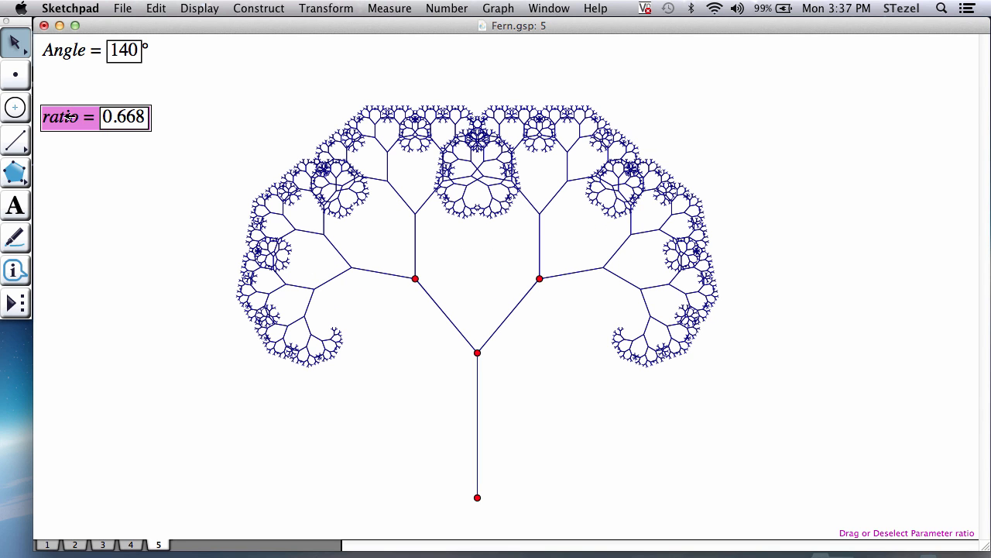
Set the ratio parameter to 0.618 and lower the trunk's upper endpoint slightly to shorten the trunk.
left_click(141, 116)
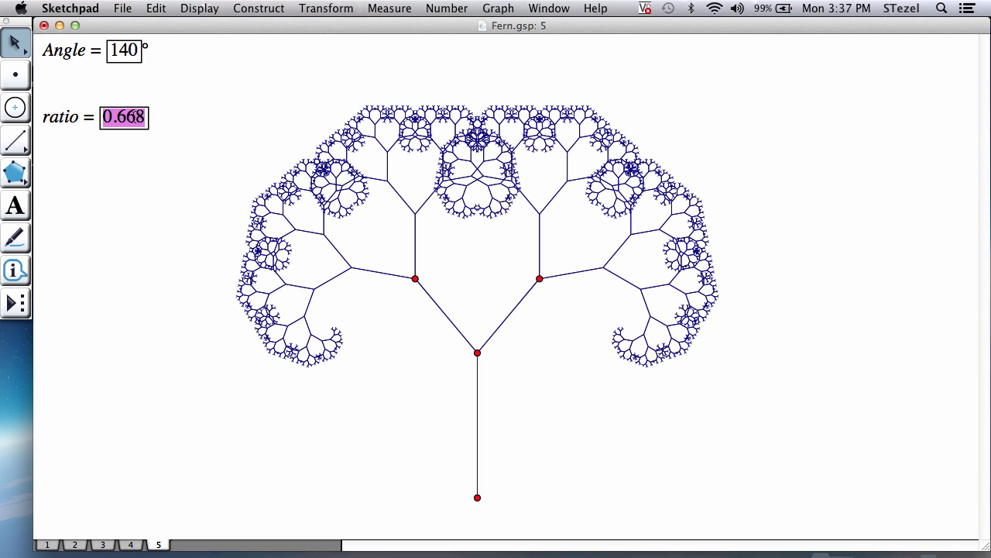
type("0")
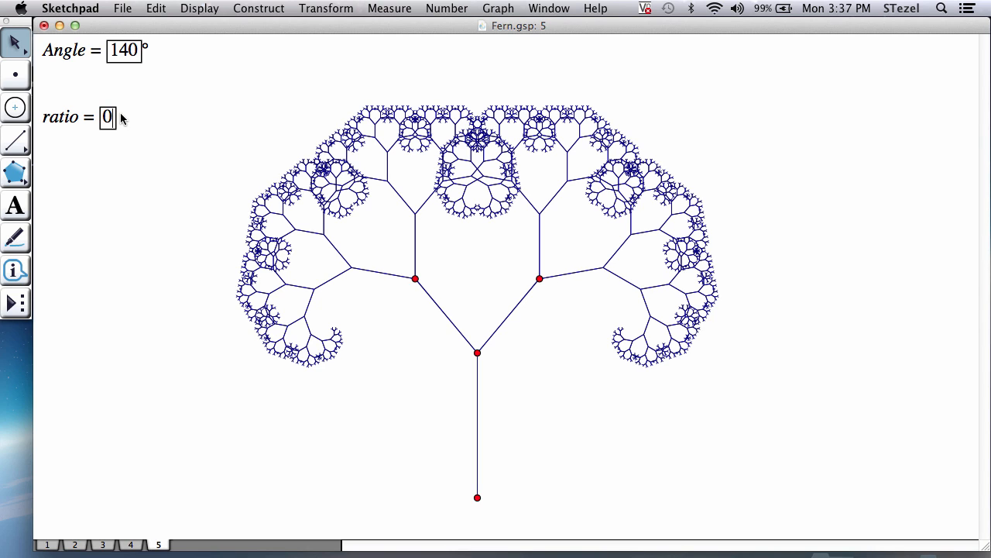
type(".618")
key("Return")
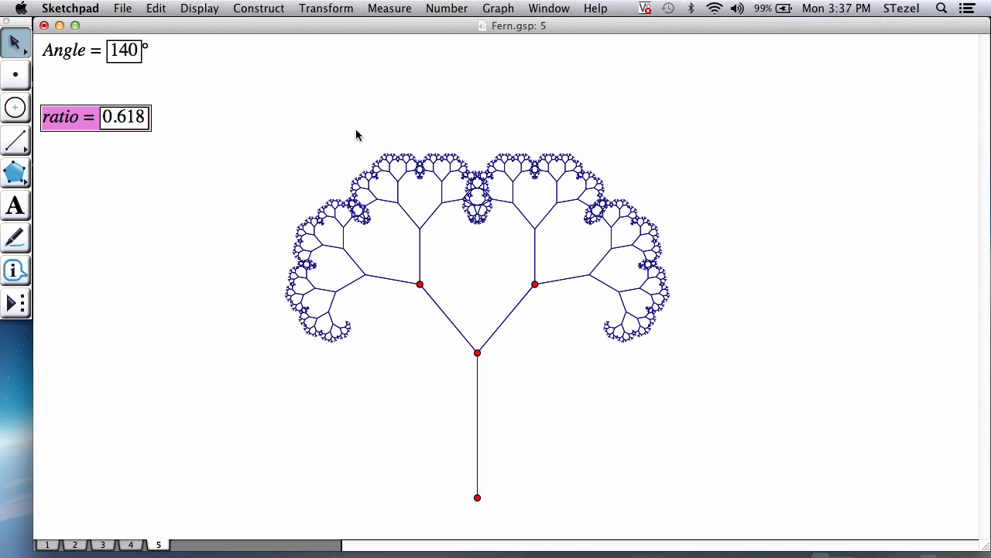
left_click(492, 367)
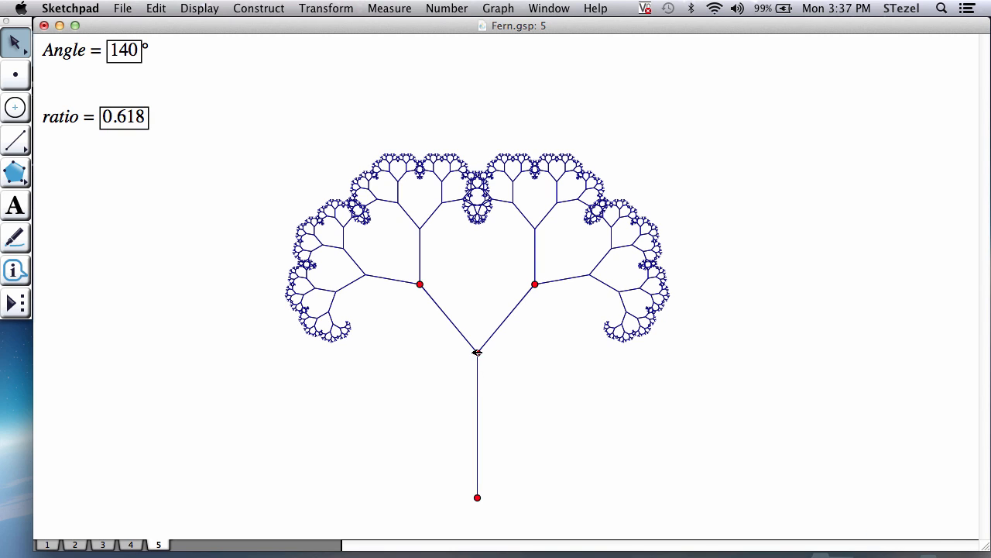
left_click_drag(477, 353, 475, 367)
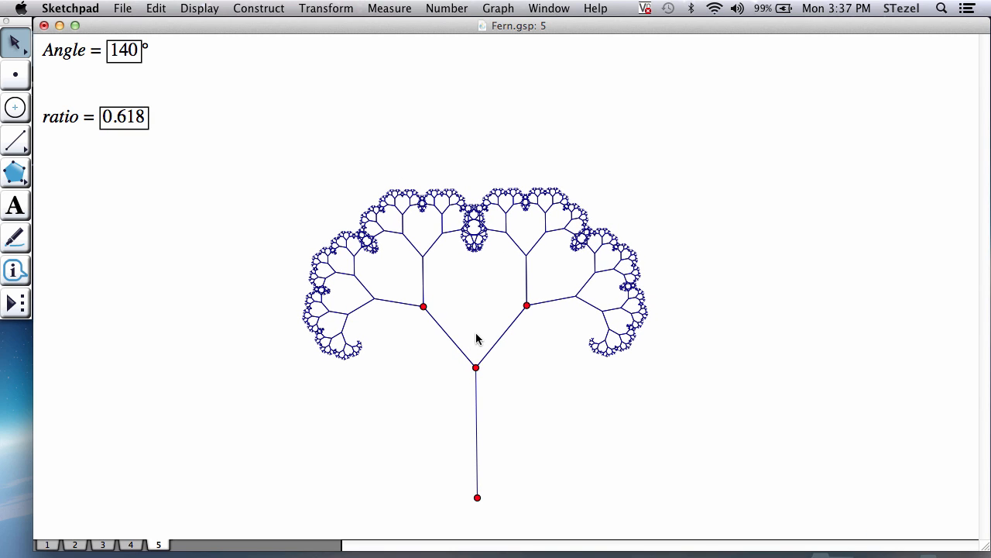
Create an animation action button for the Angle parameter with bidirectional direction, changing continuously by 30 units per 1.0 second.
left_click_drag(65, 49, 66, 60)
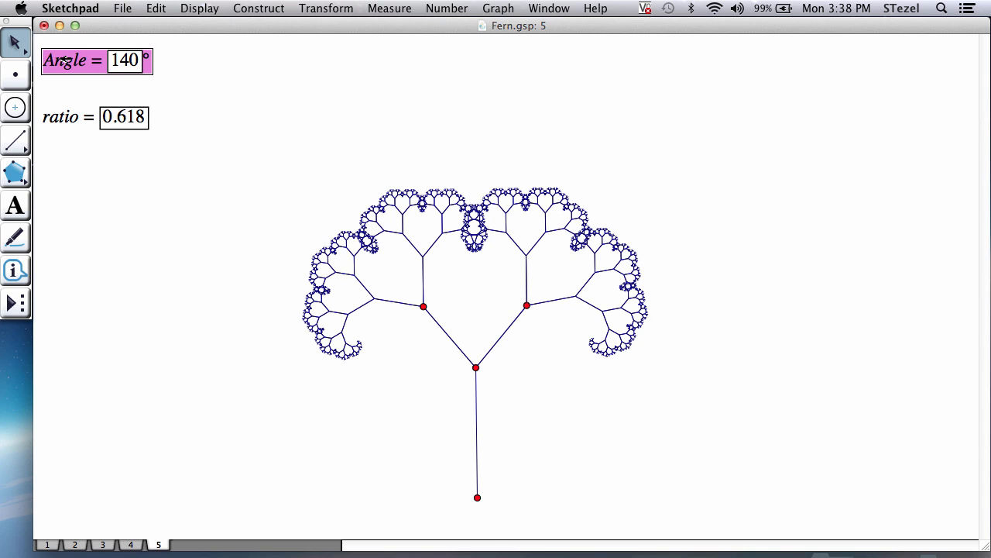
left_click(158, 8)
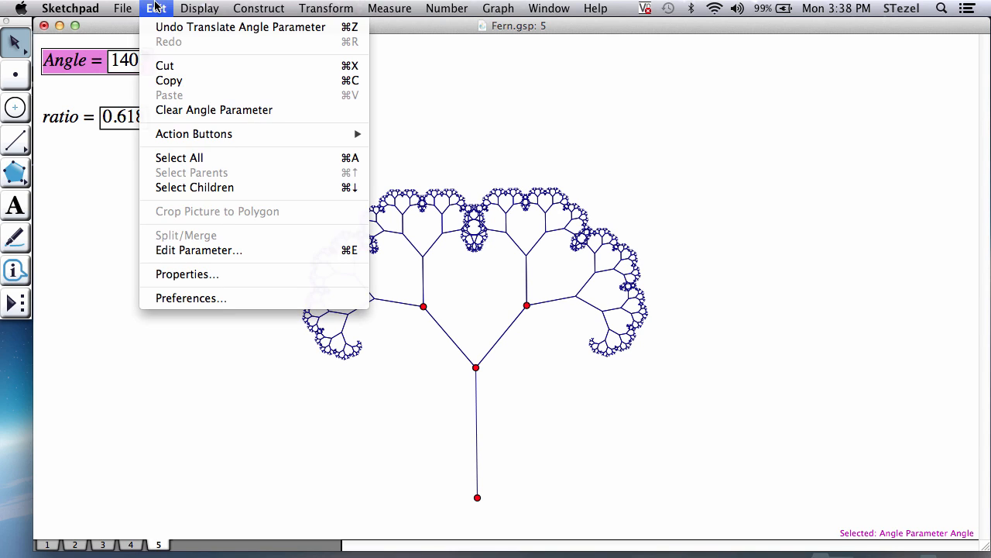
mouse_move(206, 135)
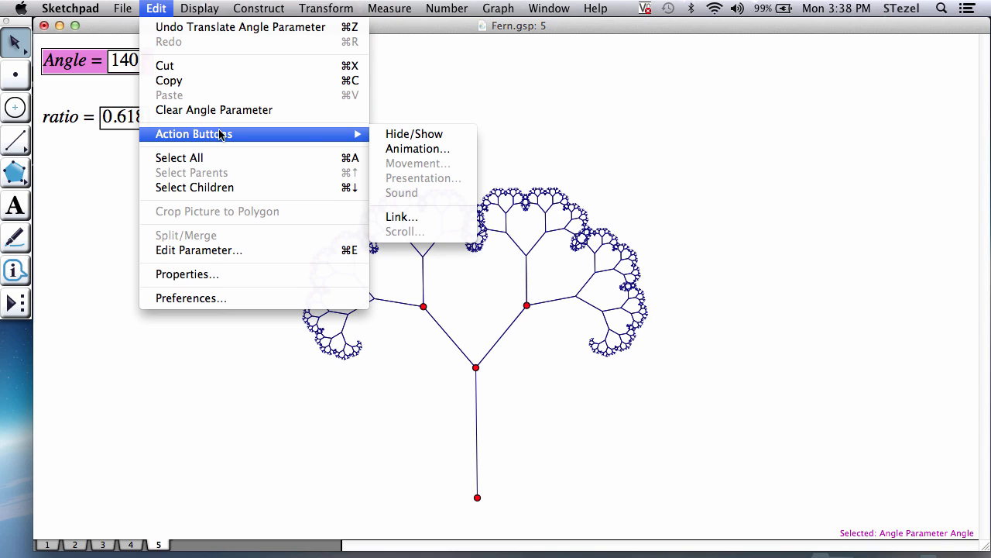
left_click(398, 154)
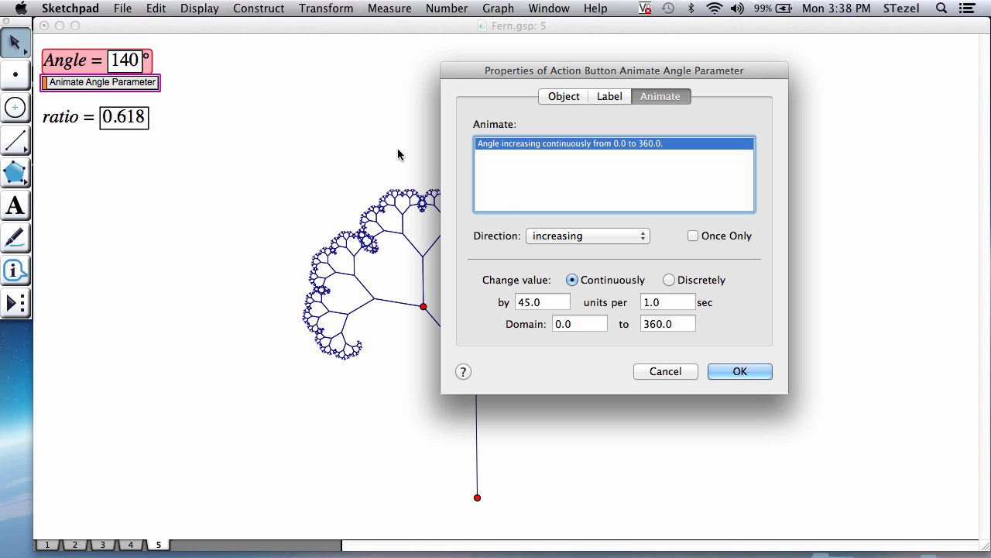
left_click(579, 237)
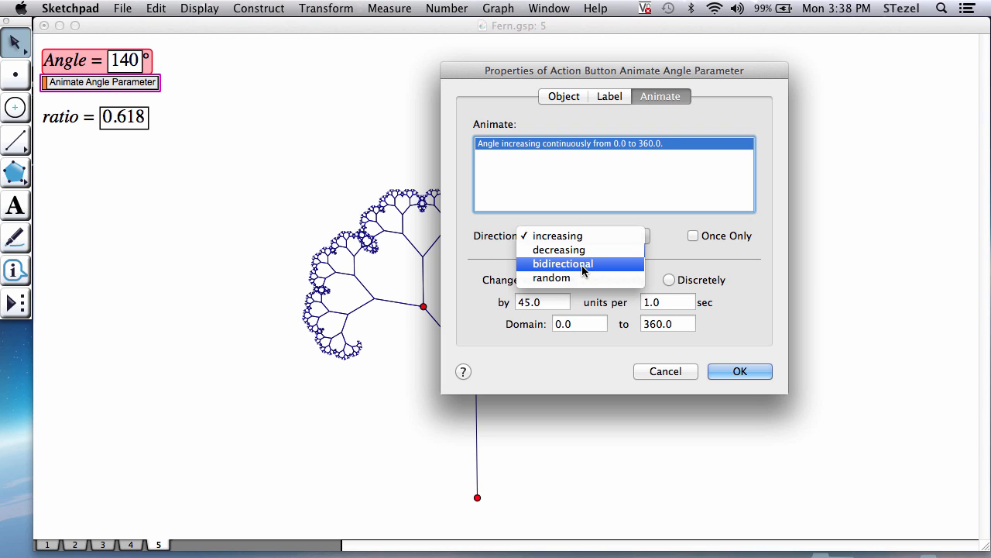
left_click(583, 265)
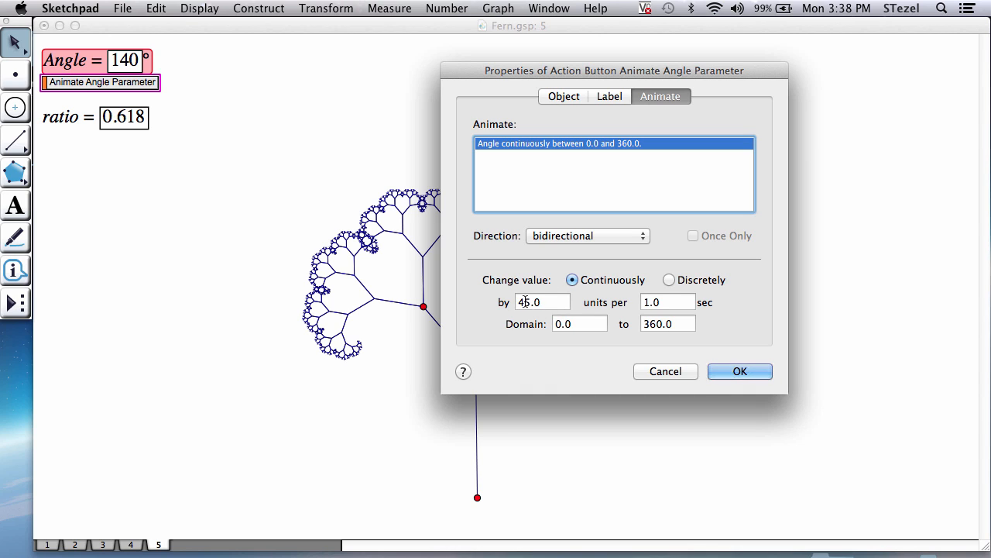
left_click_drag(526, 302, 519, 302)
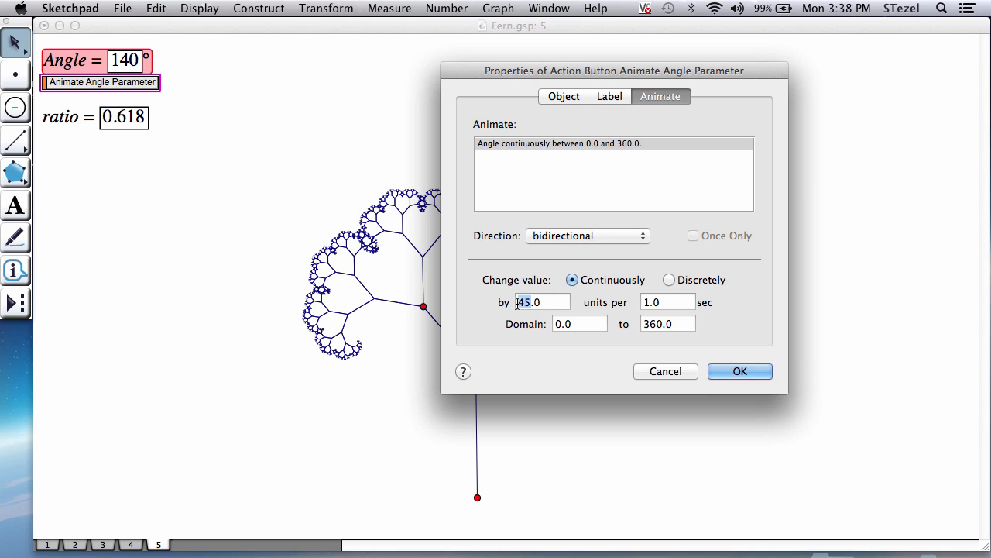
type("30")
left_click(738, 373)
Move the Animate Angle Parameter button below the ratio parameter and run the animation.
left_click(43, 87)
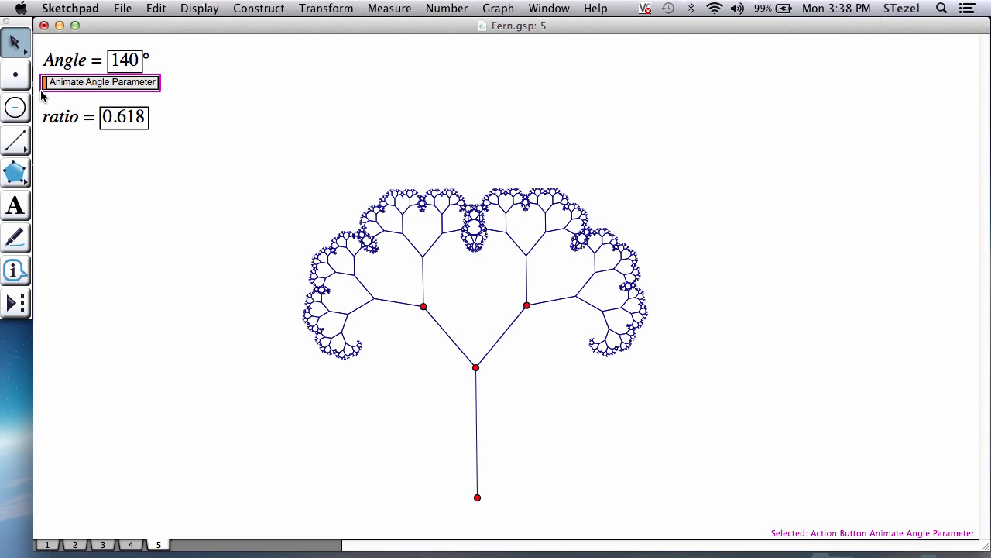
left_click_drag(44, 83, 44, 167)
left_click(72, 187)
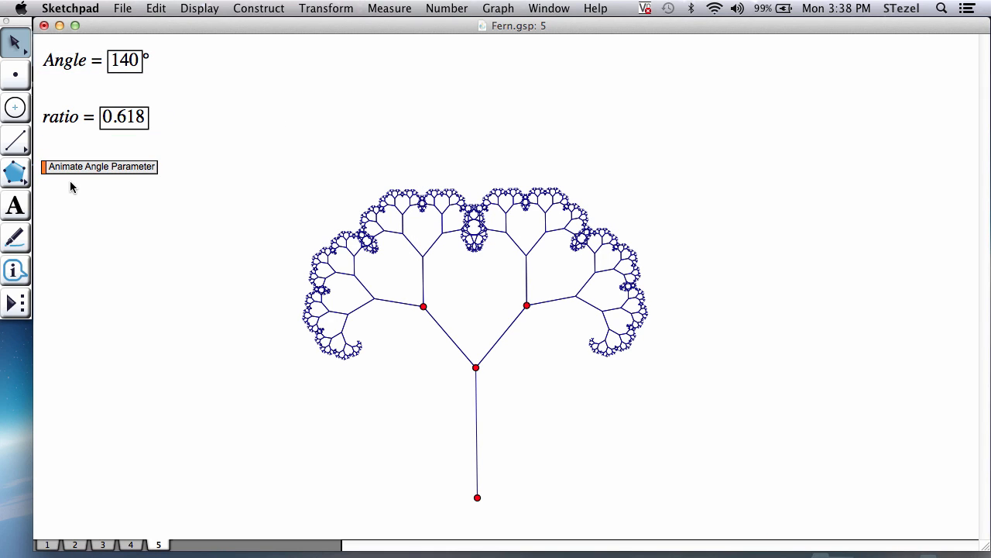
left_click(72, 170)
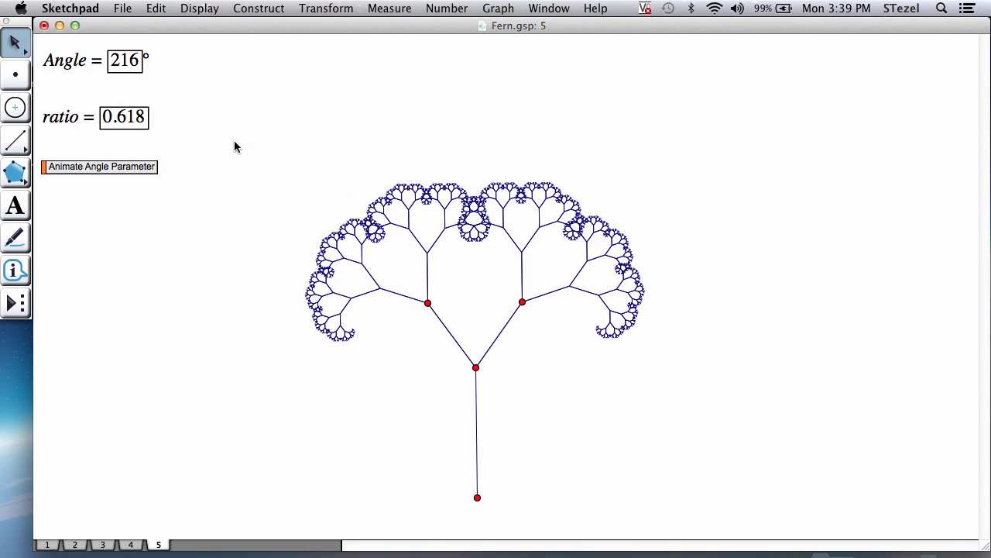
Select the whole tree, leaving out the parameters and animation button, and color it bright green.
left_click_drag(234, 147, 705, 528)
left_click(208, 9)
mouse_move(224, 56)
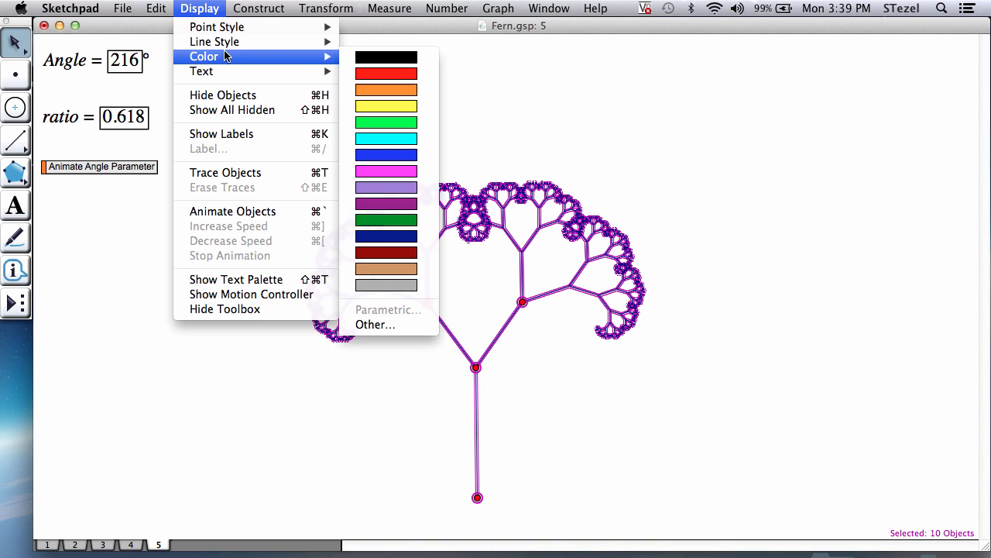
left_click(402, 124)
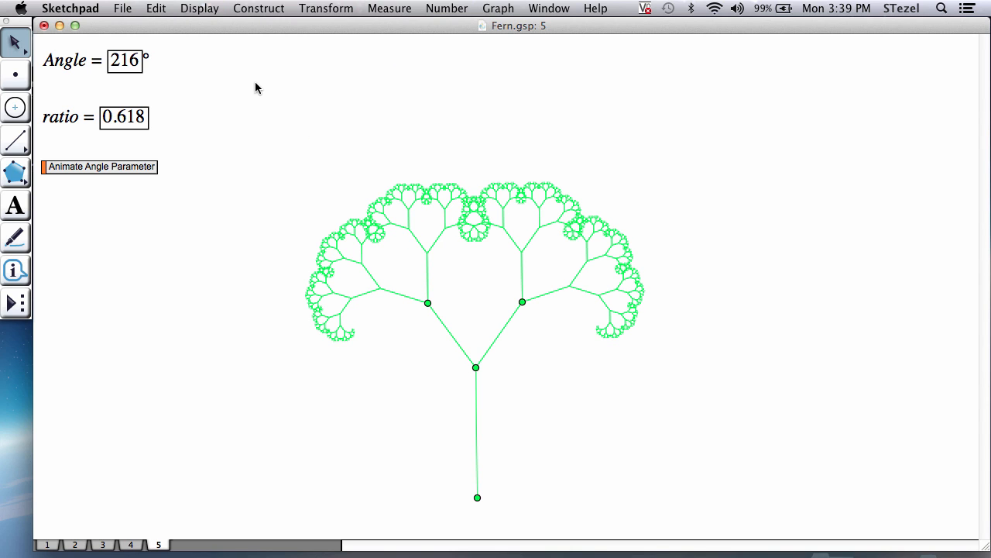
Change the sketch's background color to black in the color preferences.
left_click(157, 8)
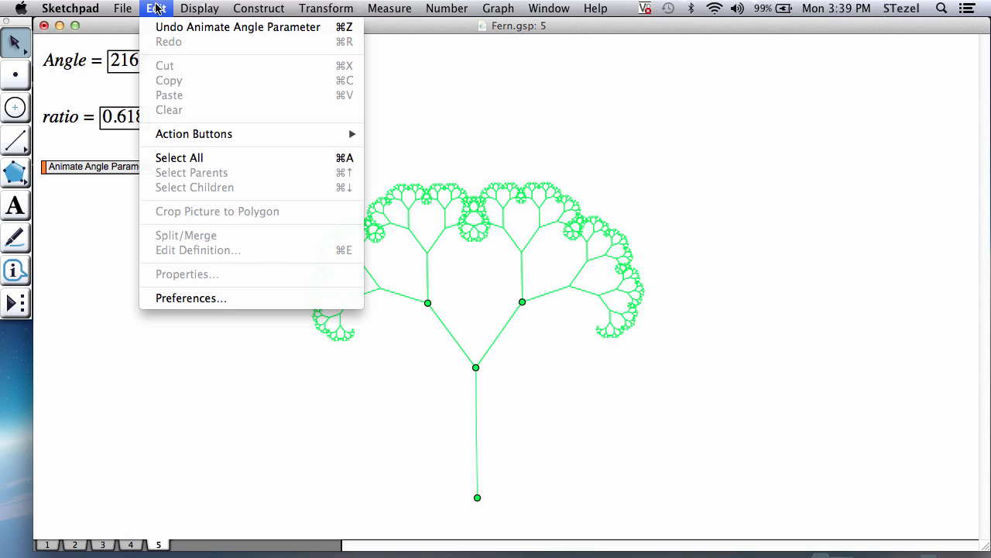
left_click(206, 299)
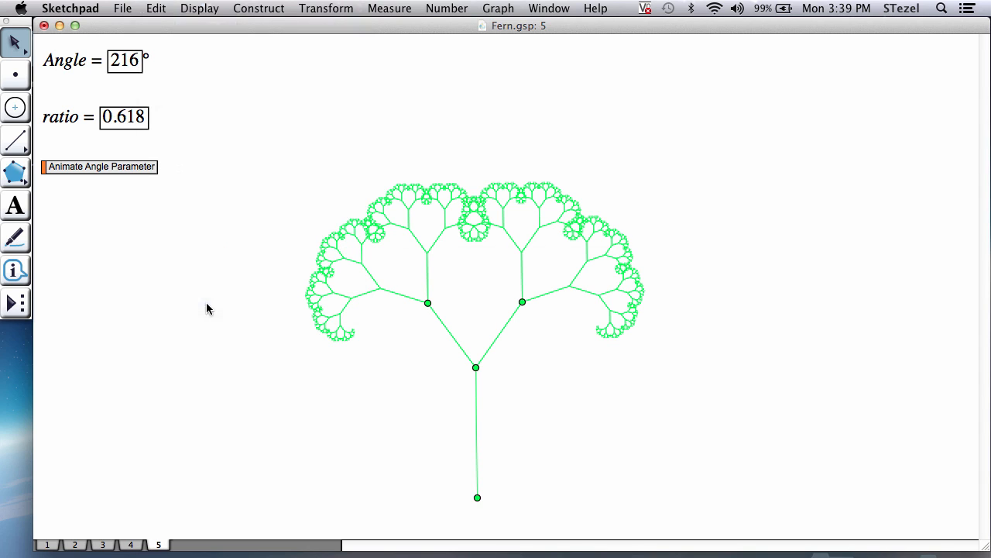
left_click(701, 336)
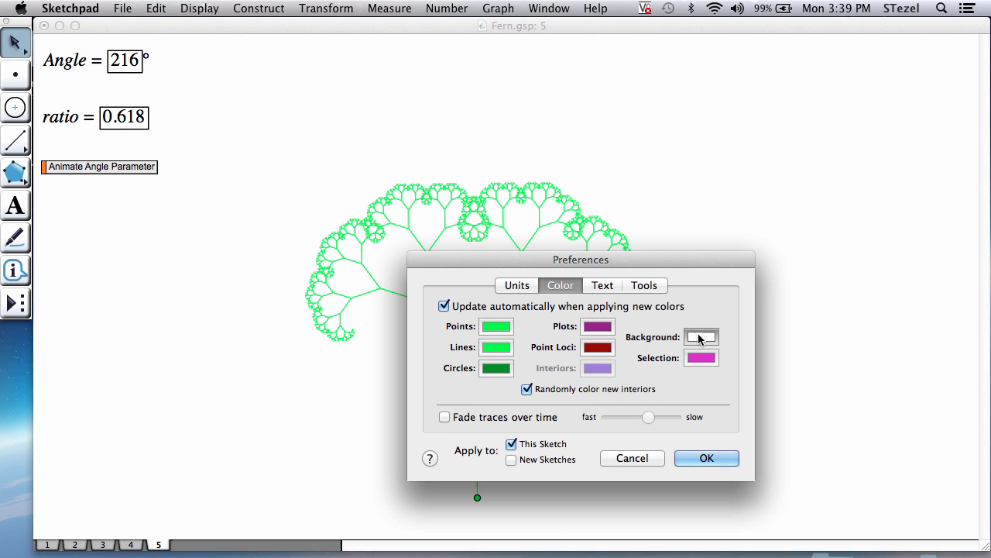
left_click_drag(348, 273, 367, 456)
left_click(732, 462)
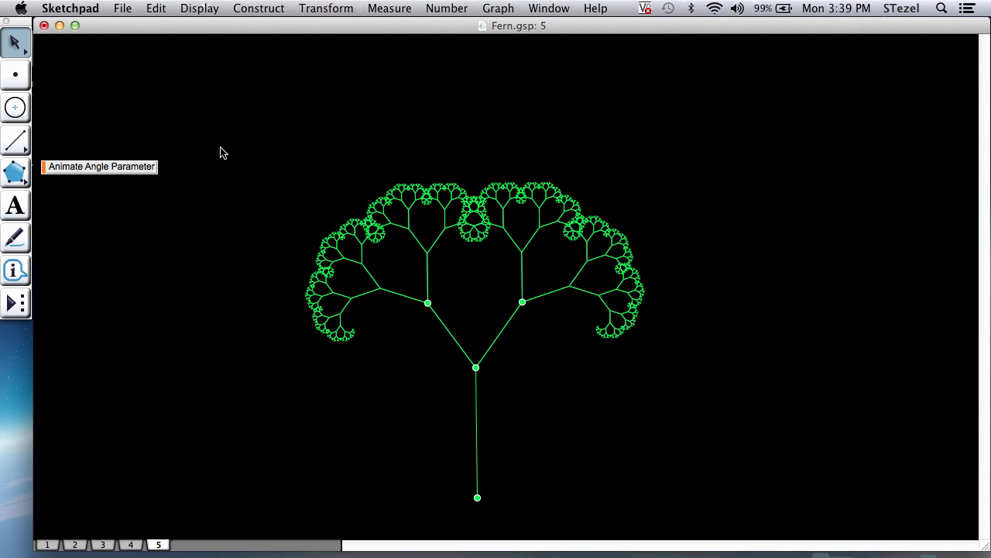
Select the Angle and ratio parameters, set their text color to yellow, and hide the Text Palette.
left_click_drag(221, 148, 45, 47)
left_click(209, 9)
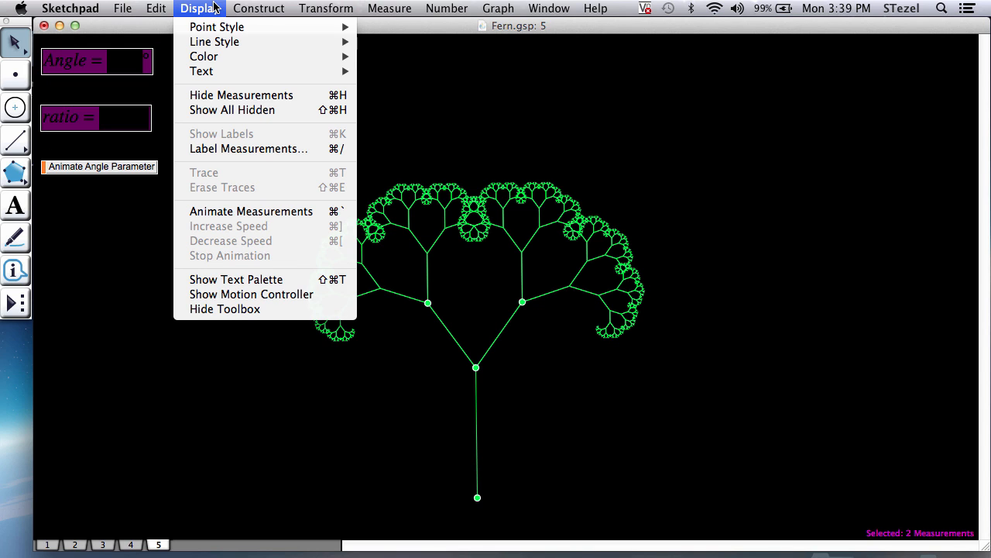
left_click(260, 280)
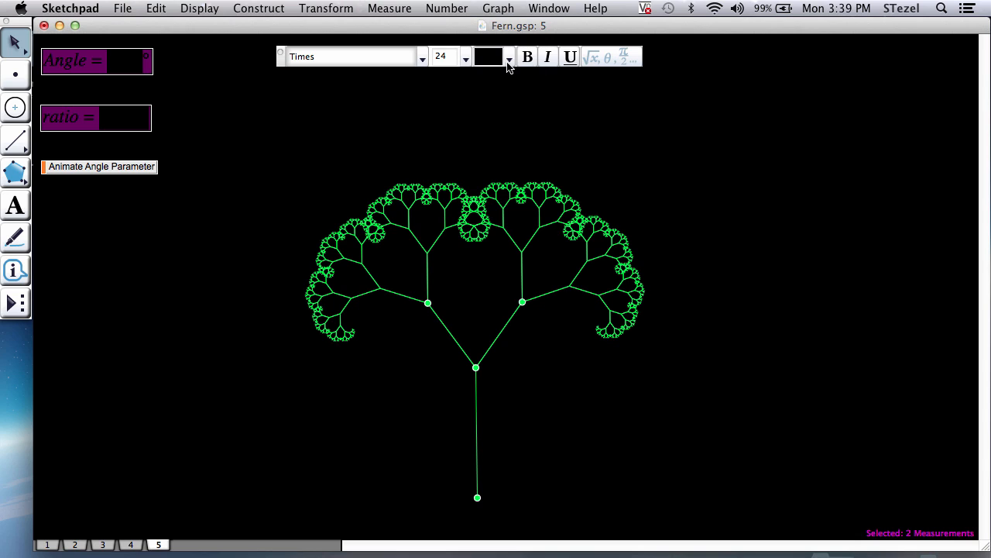
left_click(509, 60)
left_click(493, 123)
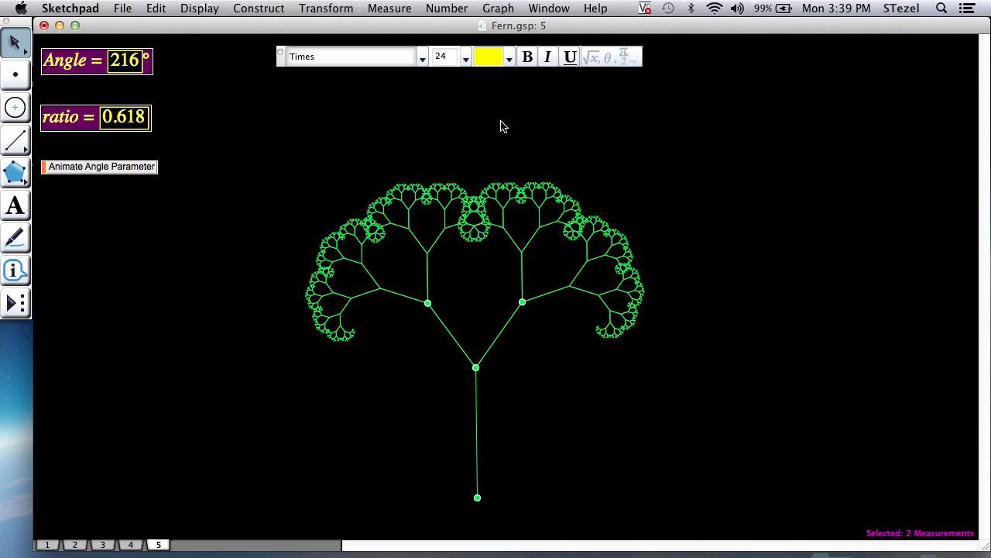
left_click(281, 52)
Run the Angle parameter animation on the green tree and stop it at 150°.
left_click(150, 168)
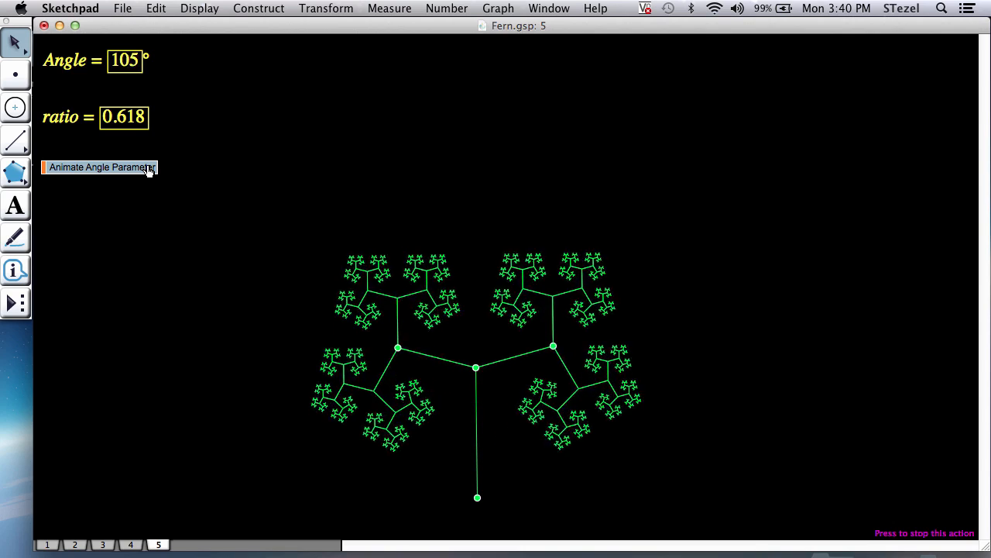
left_click(150, 169)
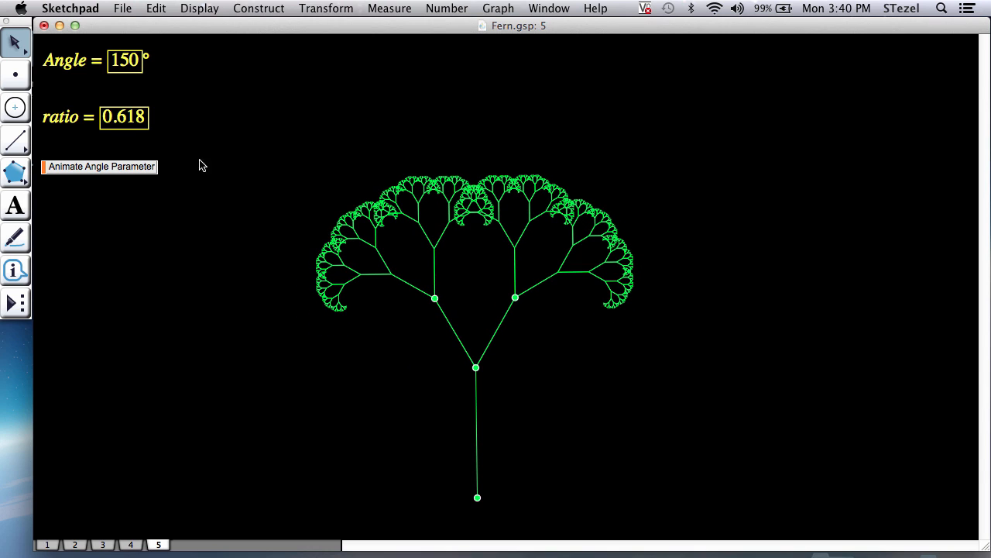